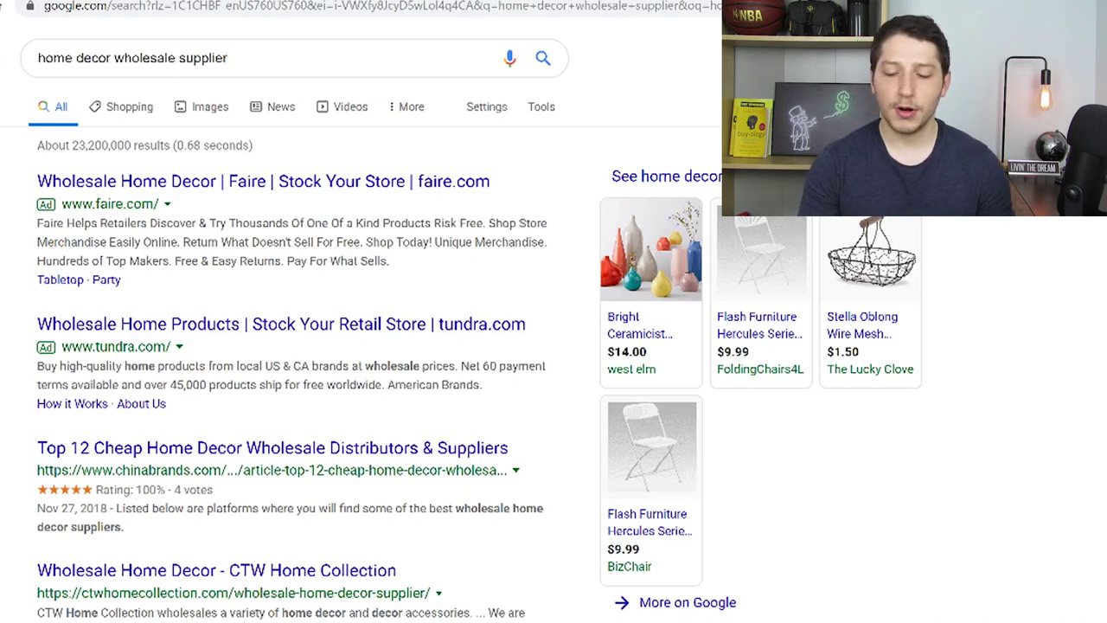
Scroll down through the Google results for the CTW Home Collection wholesale supplier.
scroll(418, 465, down, 2)
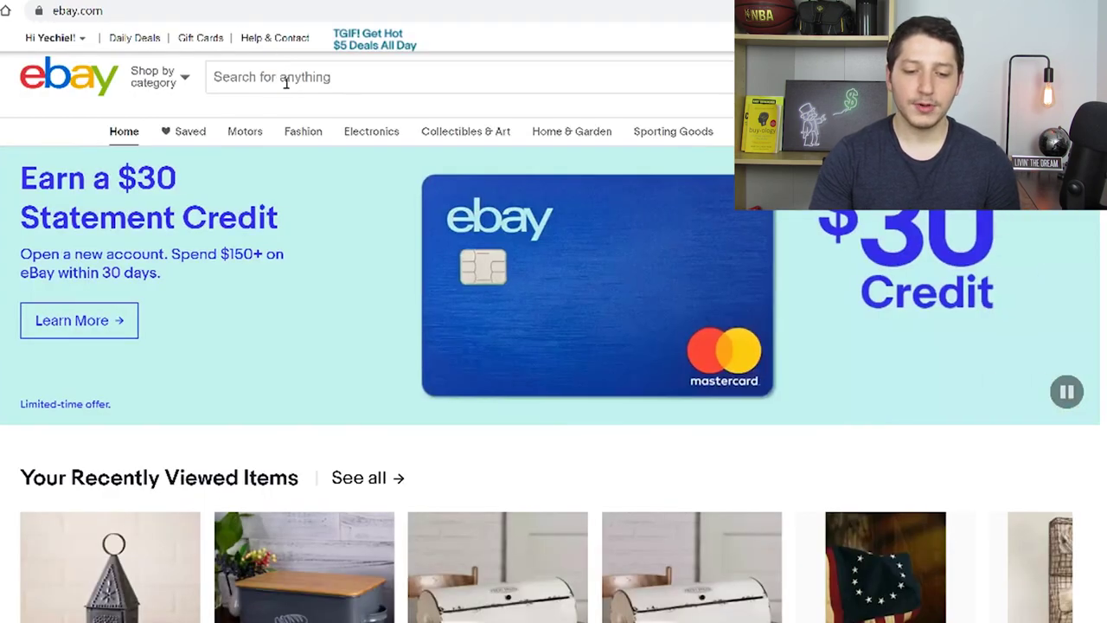
Search eBay for 'ctw home collection', fixing the missing space, to get 85 results.
click(286, 78)
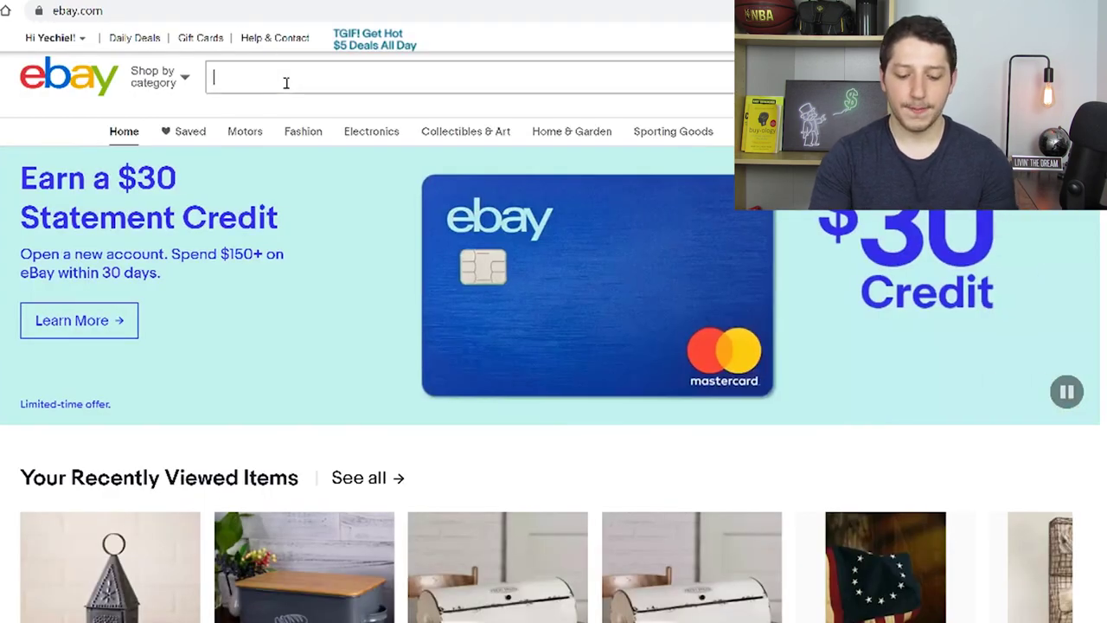
text(ctw)
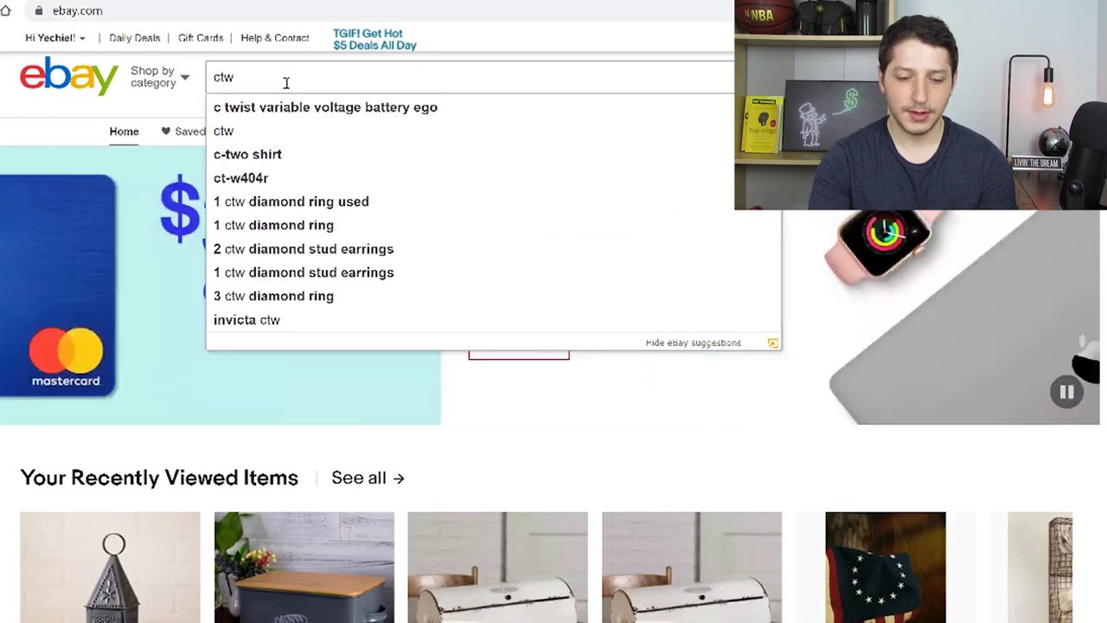
text(home collection)
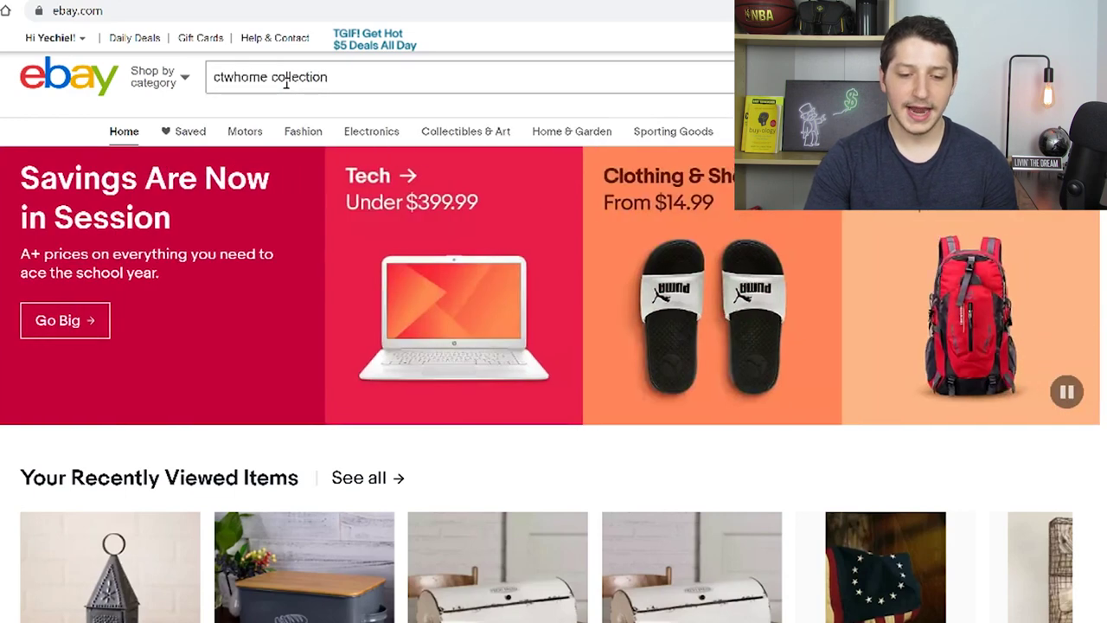
click(233, 77)
key(Return)
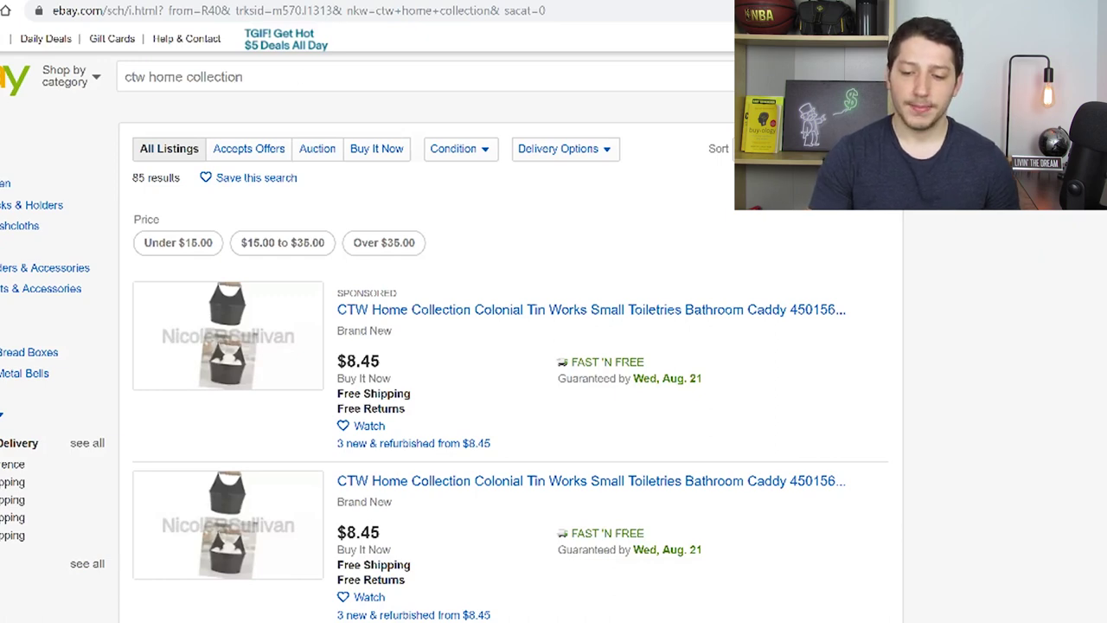
scroll(510, 346, down, 6)
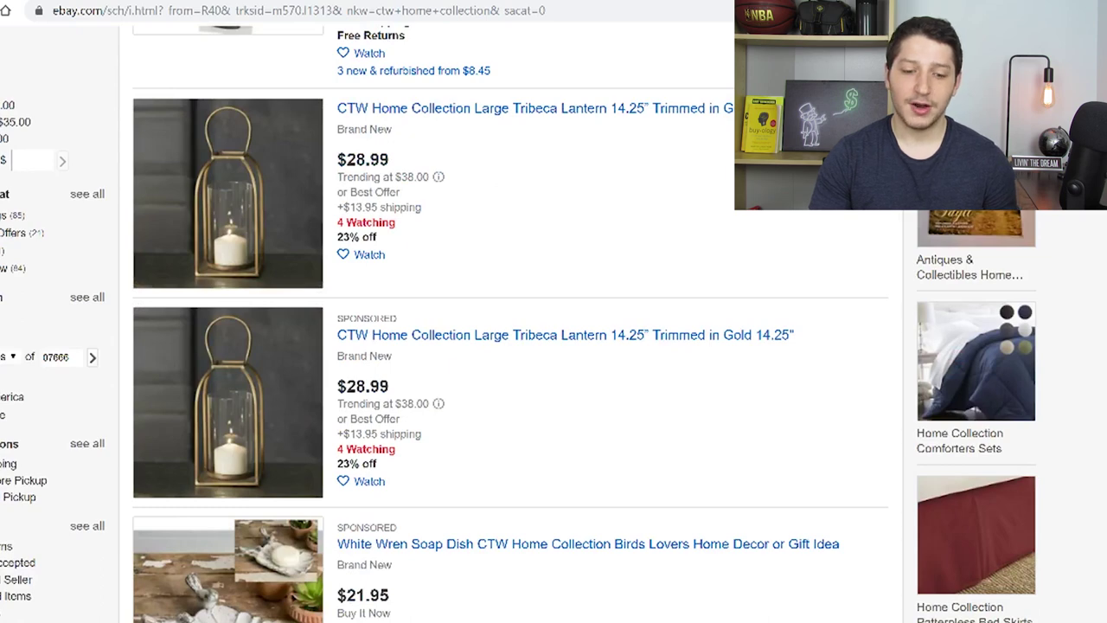
scroll(510, 346, down, 7)
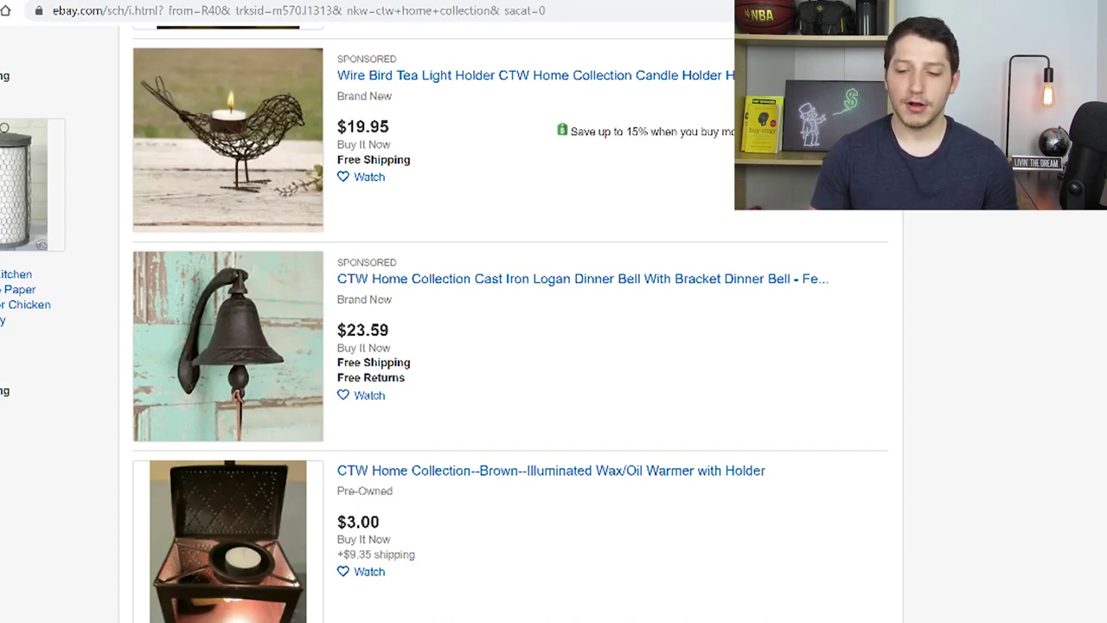
scroll(510, 323, down, 10)
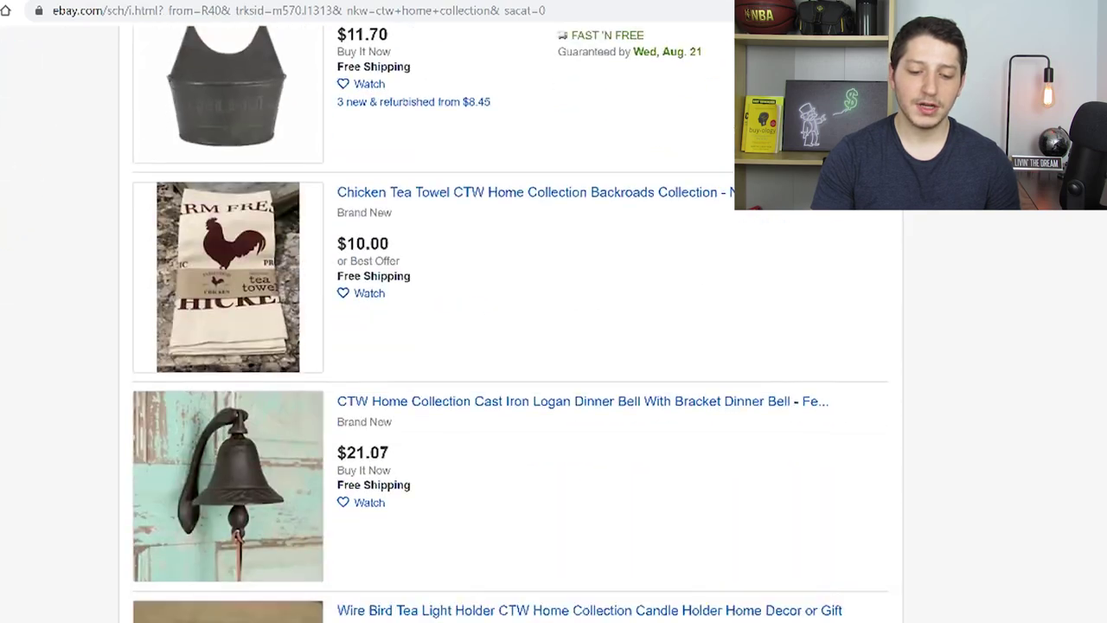
scroll(510, 324, down, 15)
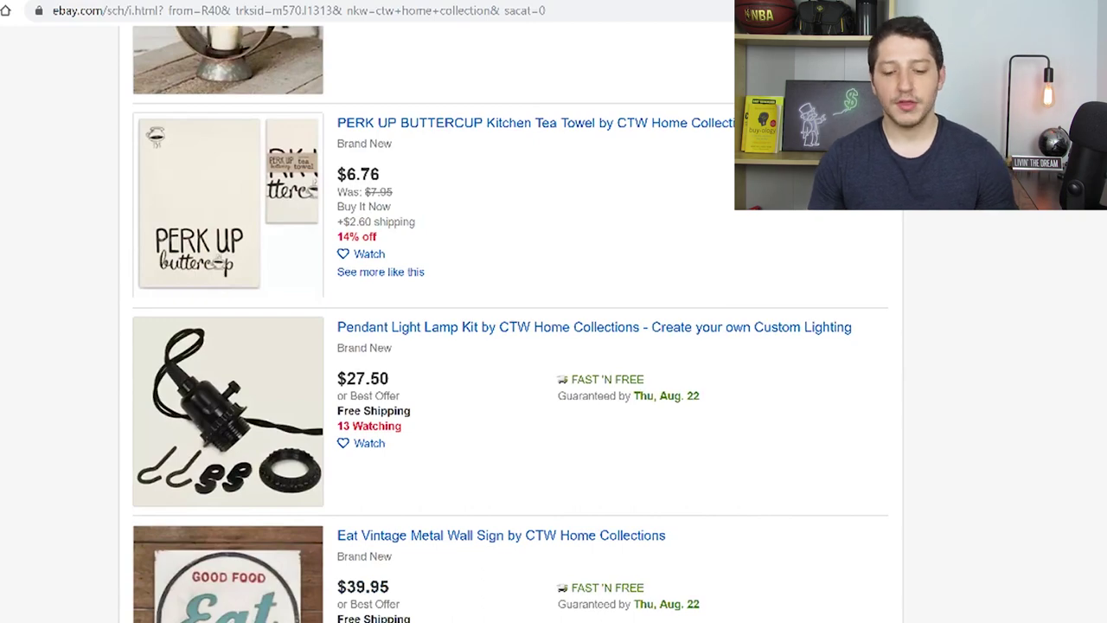
scroll(510, 323, down, 15)
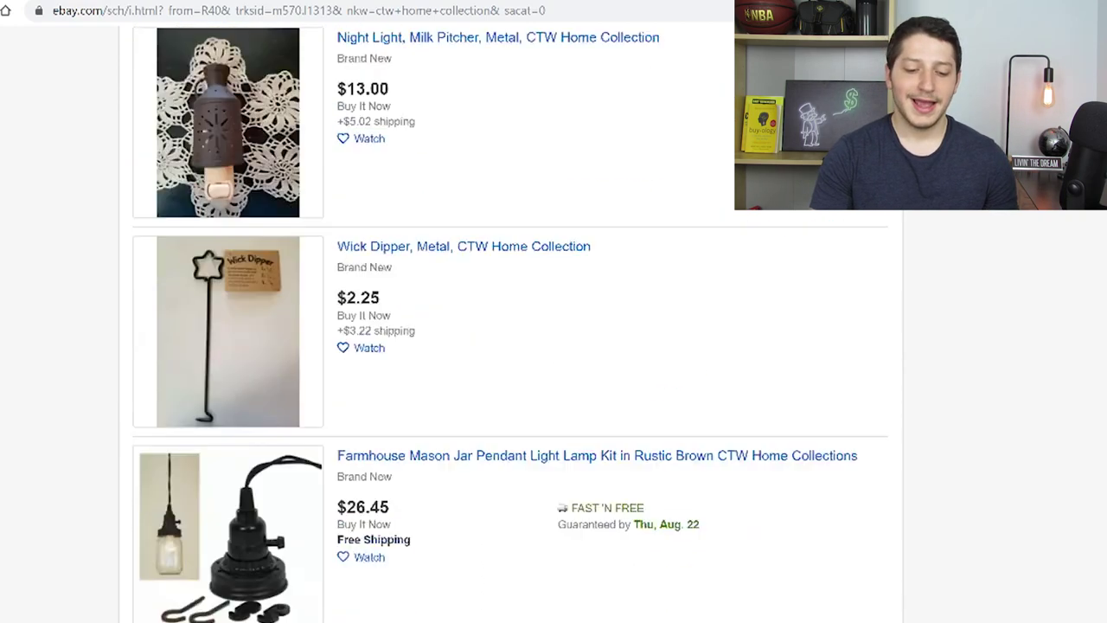
scroll(511, 324, up, 5)
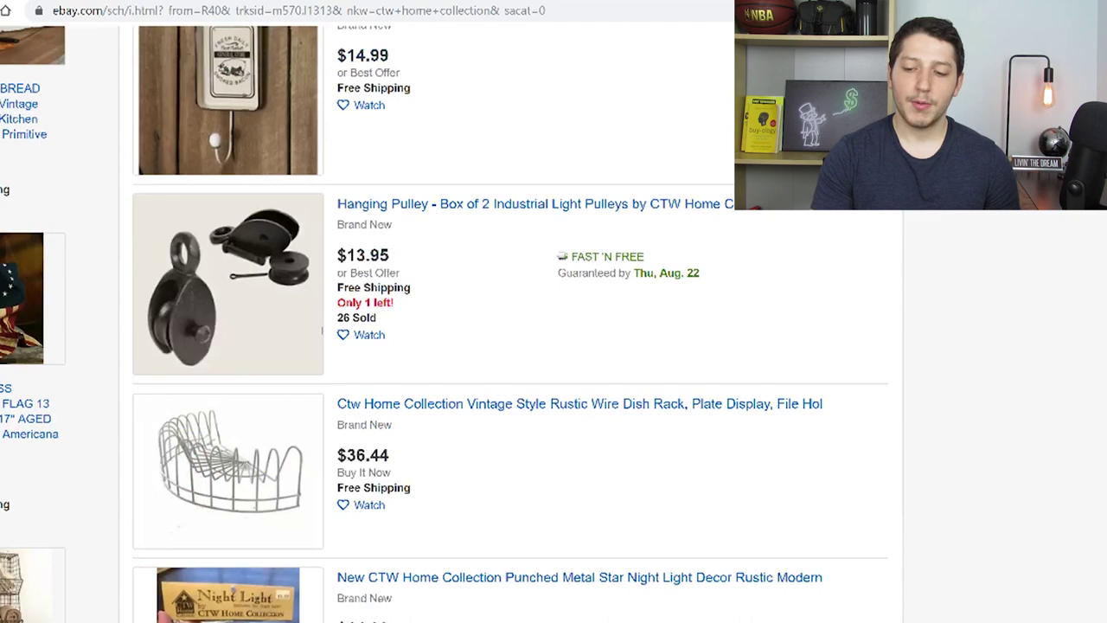
scroll(323, 331, up, 10)
click(581, 154)
Narrow the eBay search to just 'ctw' and scroll through its results.
drag(243, 77, 147, 78)
key(BackSpace)
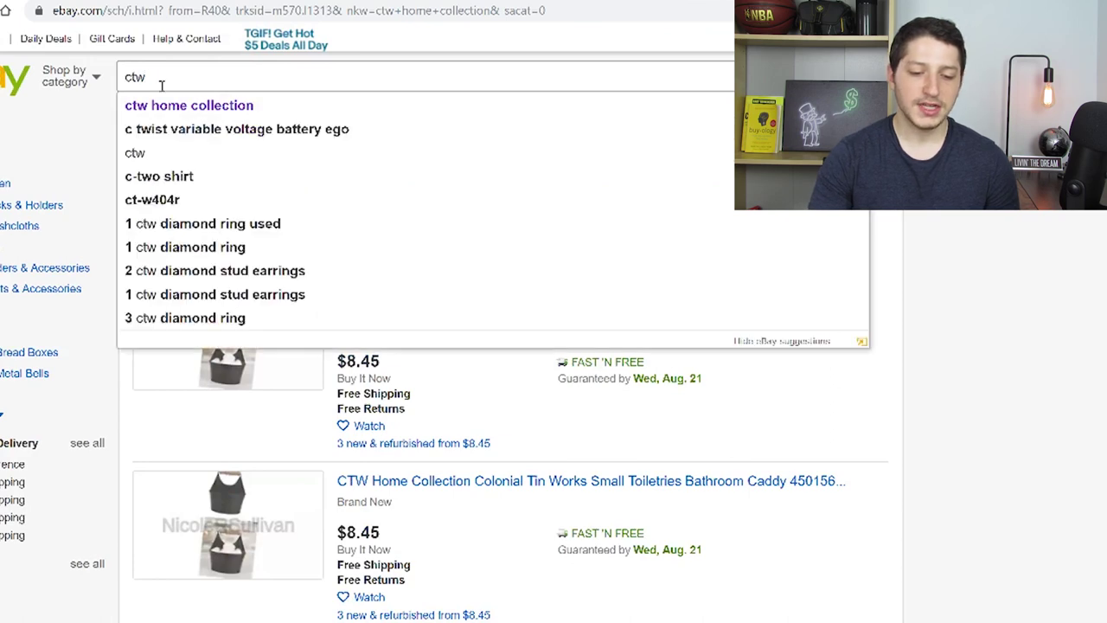
key(Return)
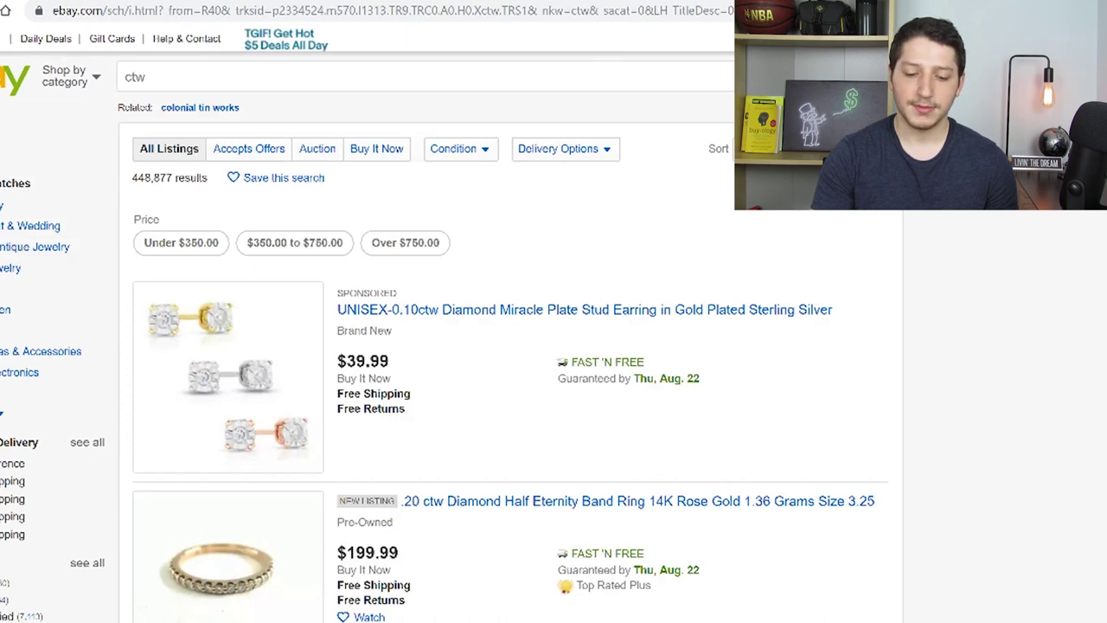
scroll(510, 346, down, 10)
scroll(510, 346, down, 10)
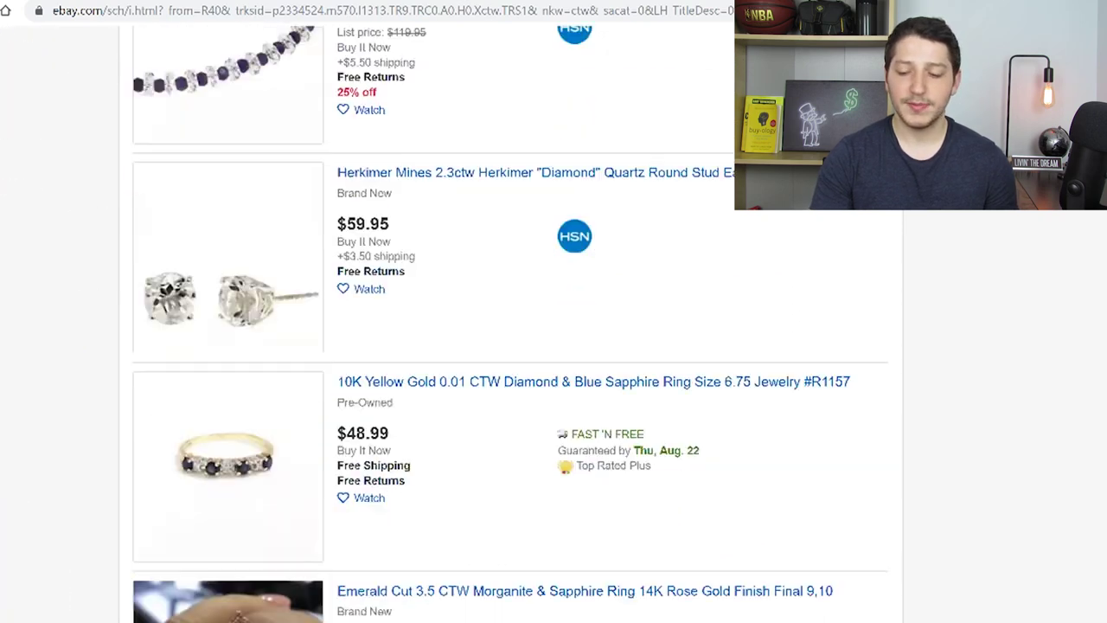
scroll(510, 346, up, 15)
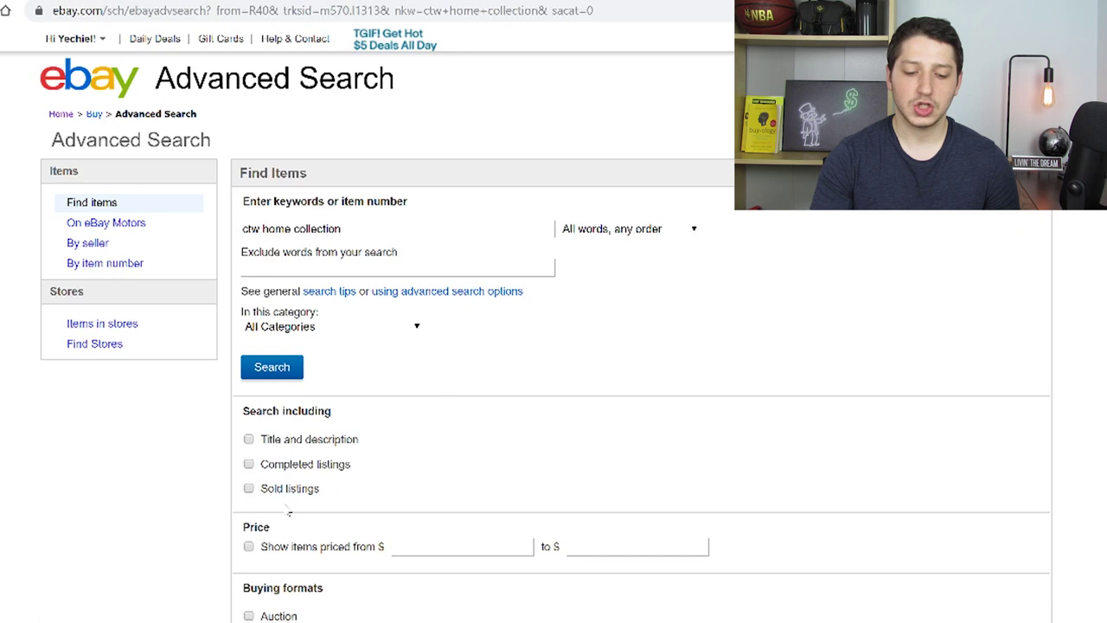
Run the 'ctw home collection' search for sold listings only and scroll the 15 results.
click(249, 489)
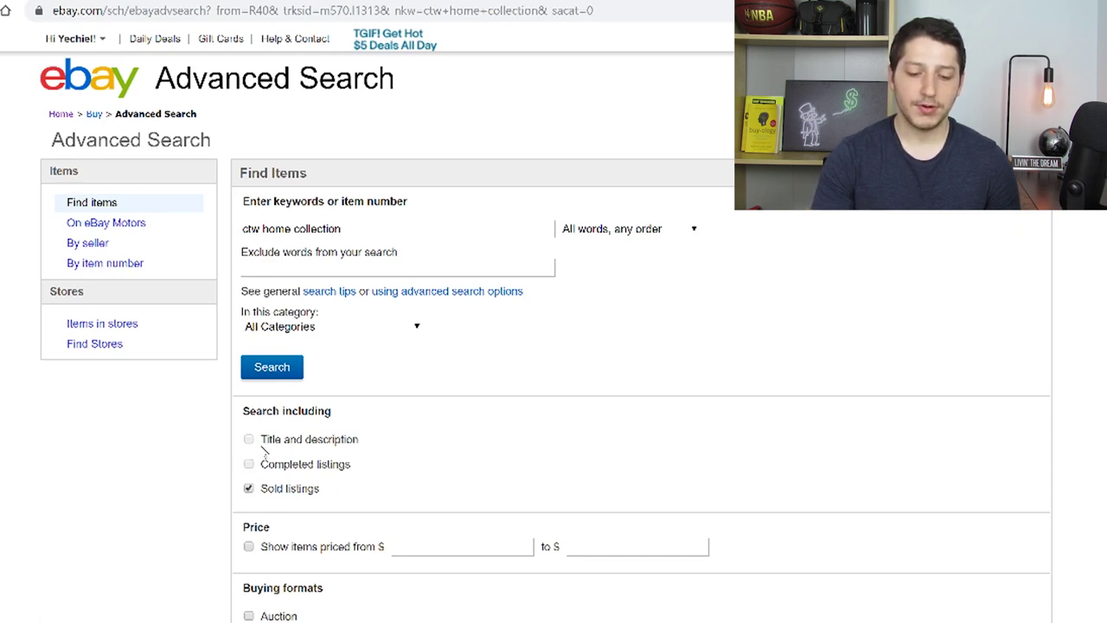
click(275, 377)
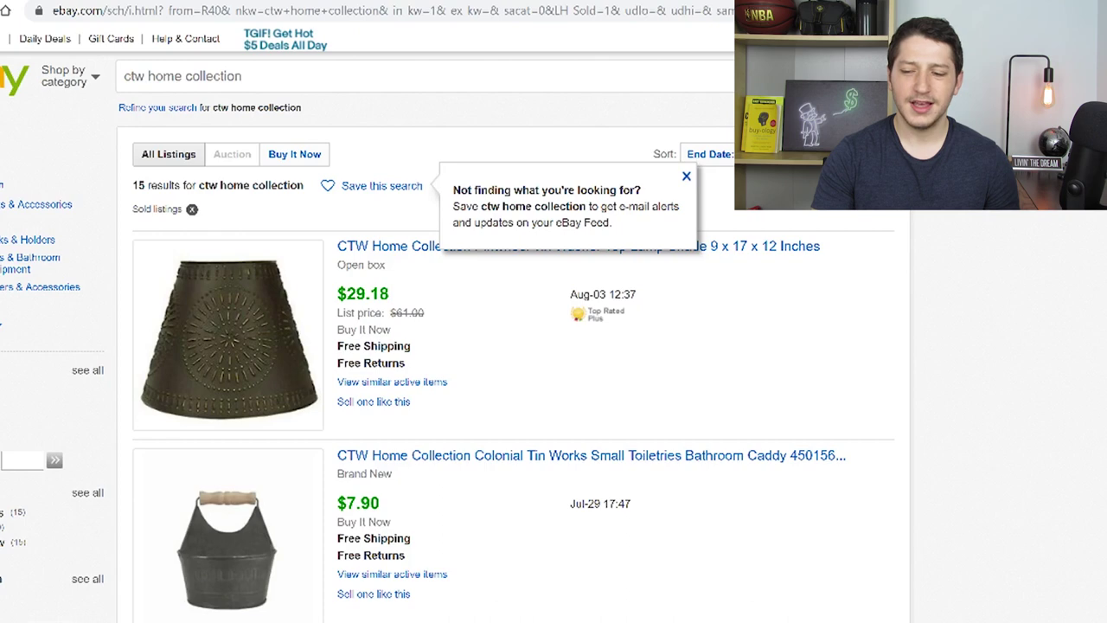
click(686, 175)
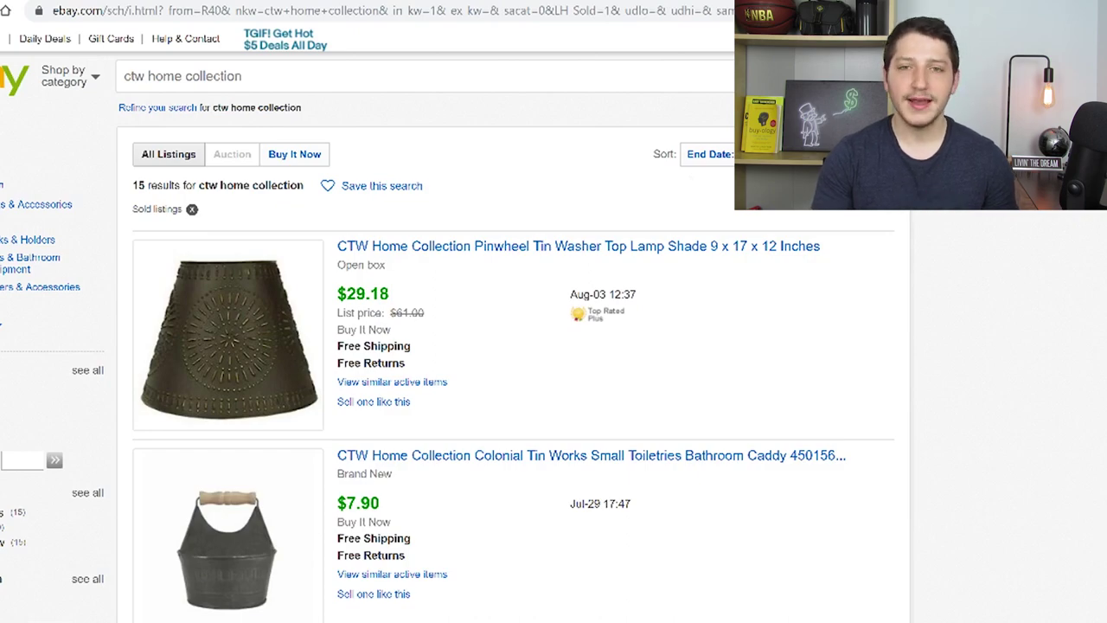
scroll(519, 346, down, 5)
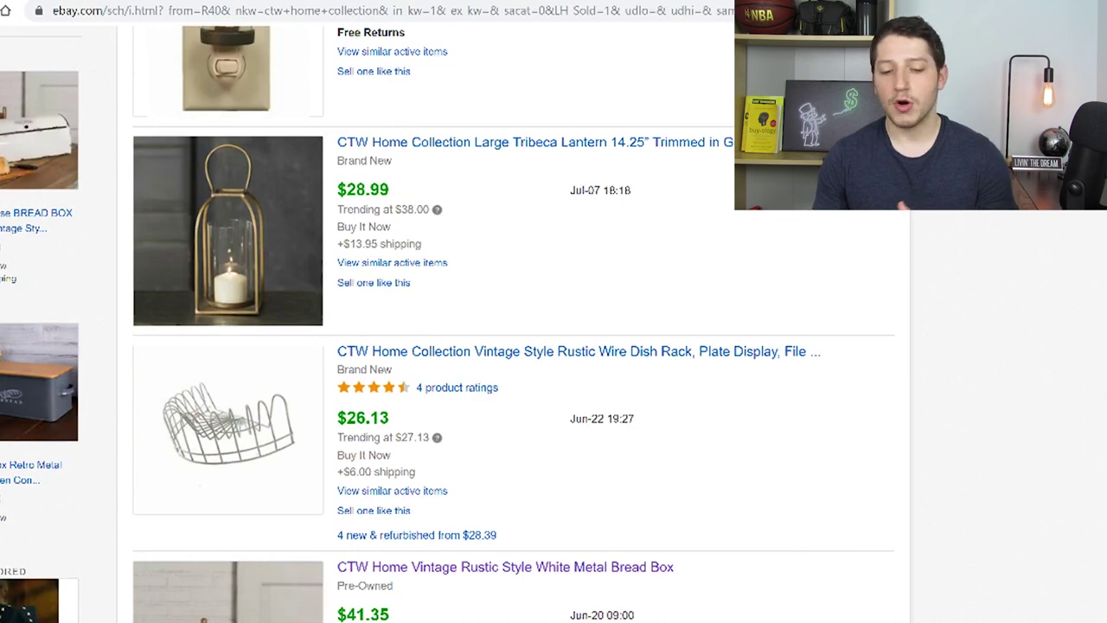
scroll(513, 379, down, 4)
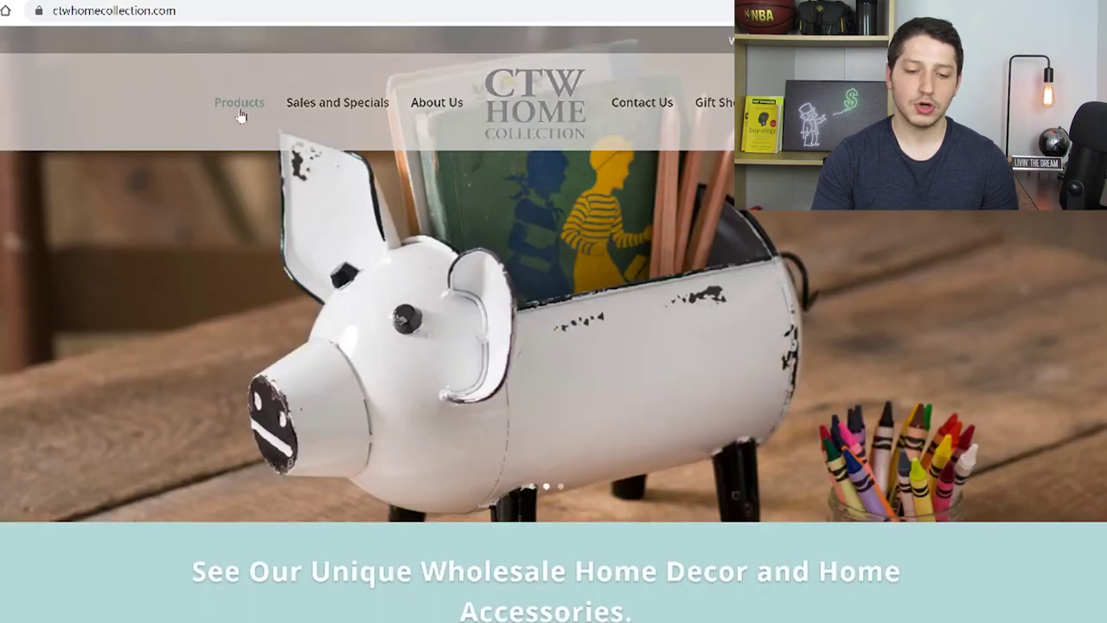
Open the CTW Home Collection products catalogue and scroll through its categories.
click(240, 103)
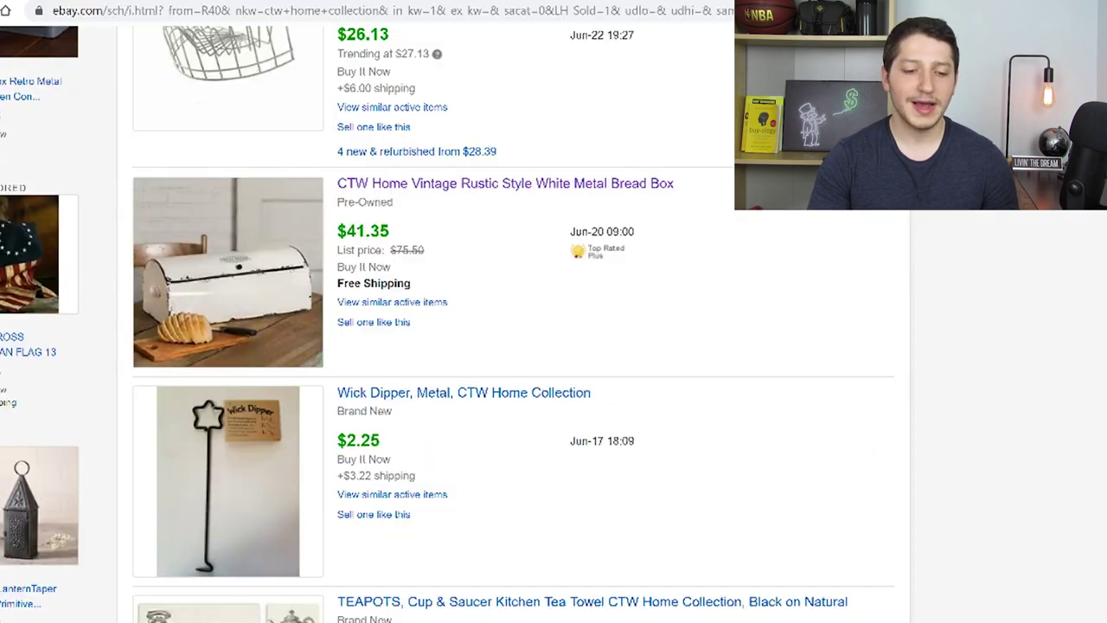
scroll(513, 323, down, 7)
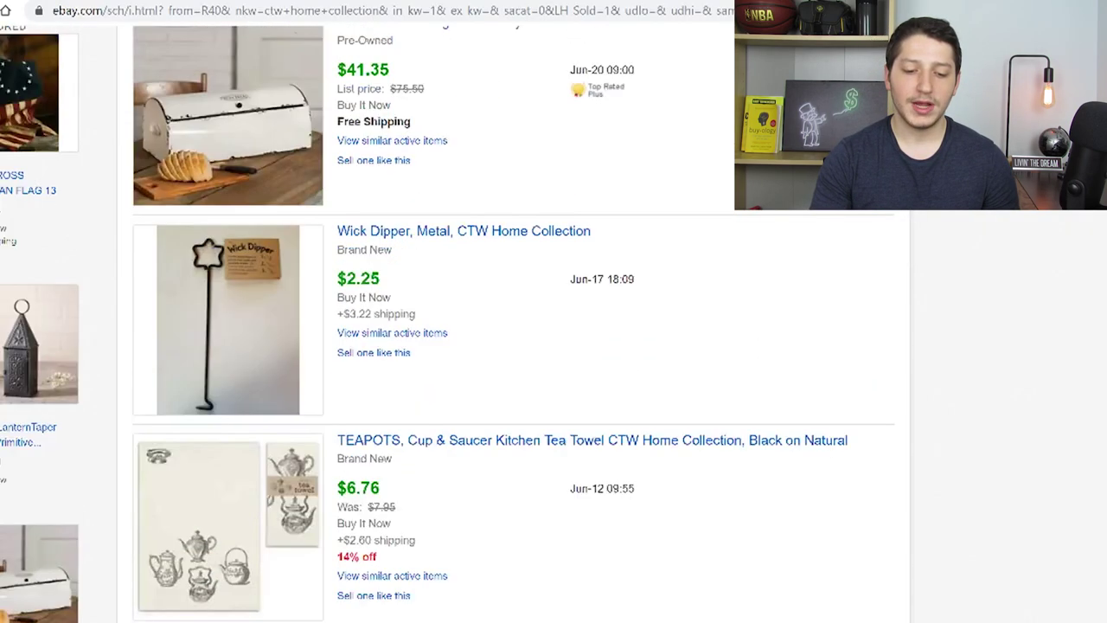
scroll(512, 323, up, 6)
scroll(512, 323, up, 7)
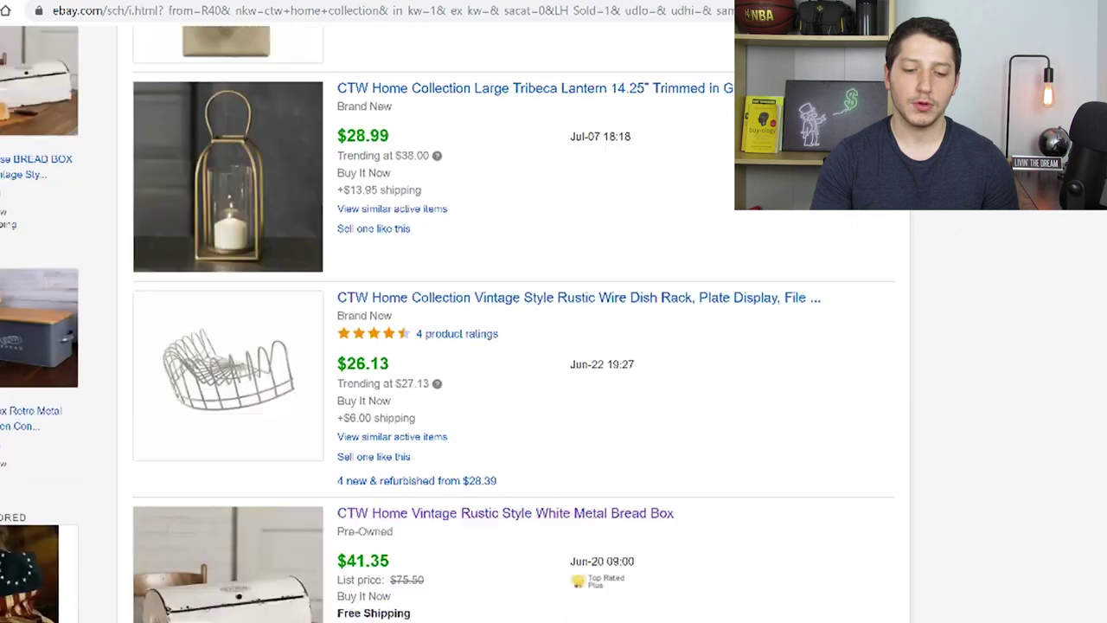
scroll(513, 323, down, 11)
scroll(625, 422, down, 1)
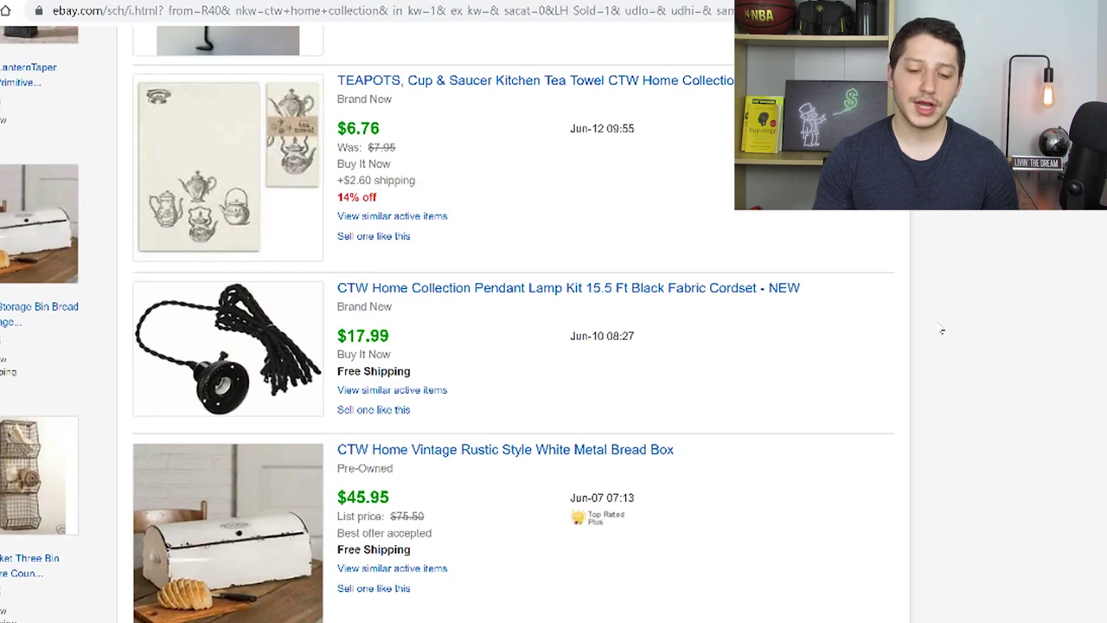
scroll(942, 330, up, 5)
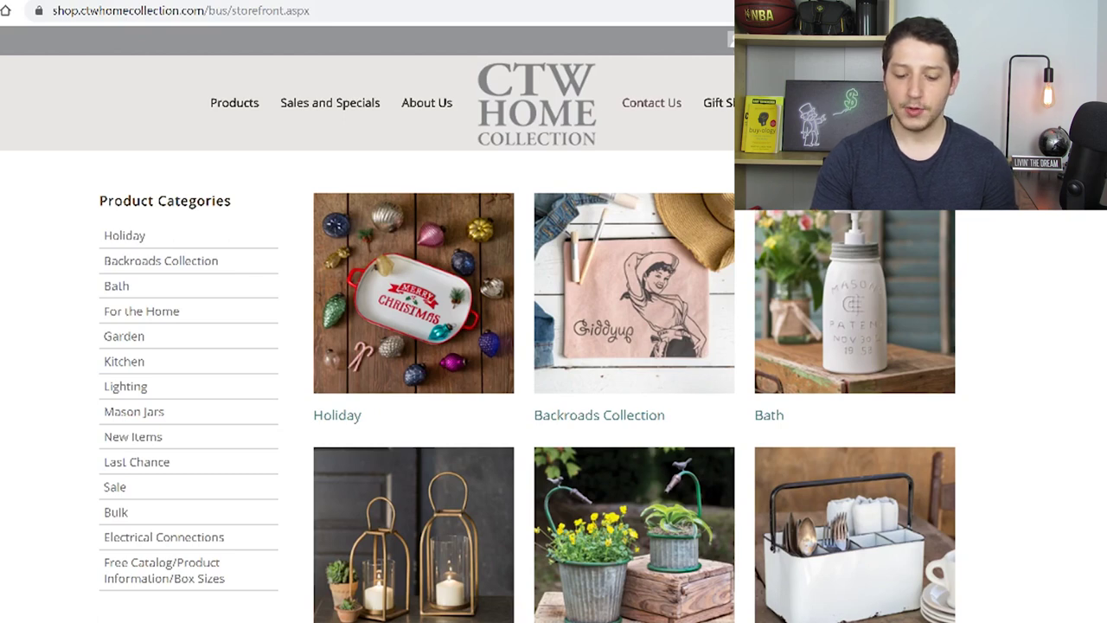
Search the CTW site for 'vintage bread box', finding Item 770091 at $33.75.
text(vintage bread bo)
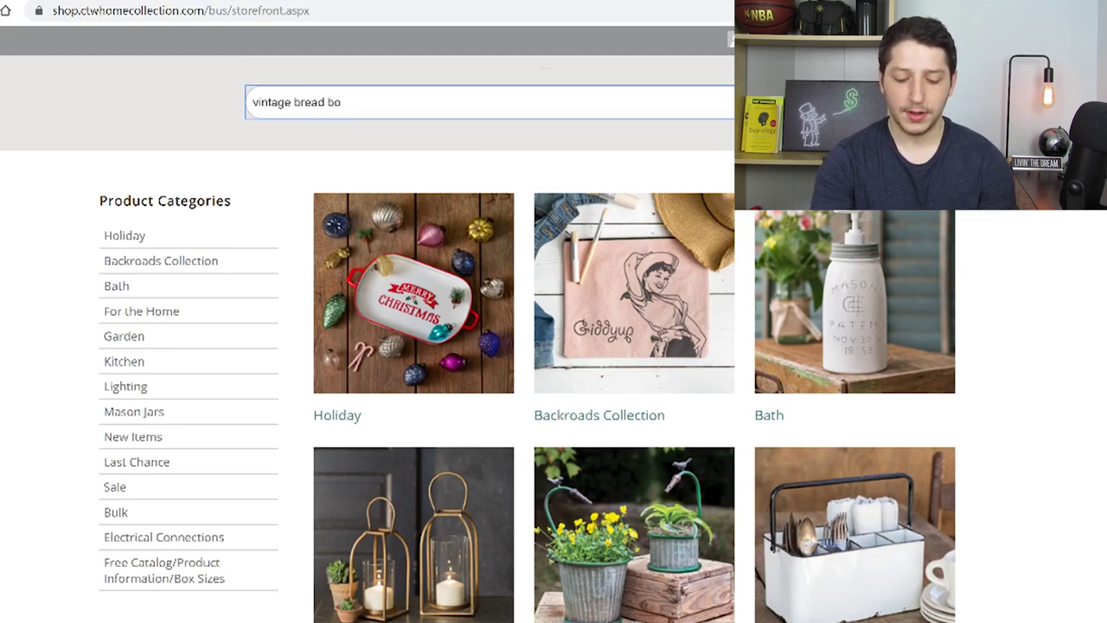
text(x)
key(Return)
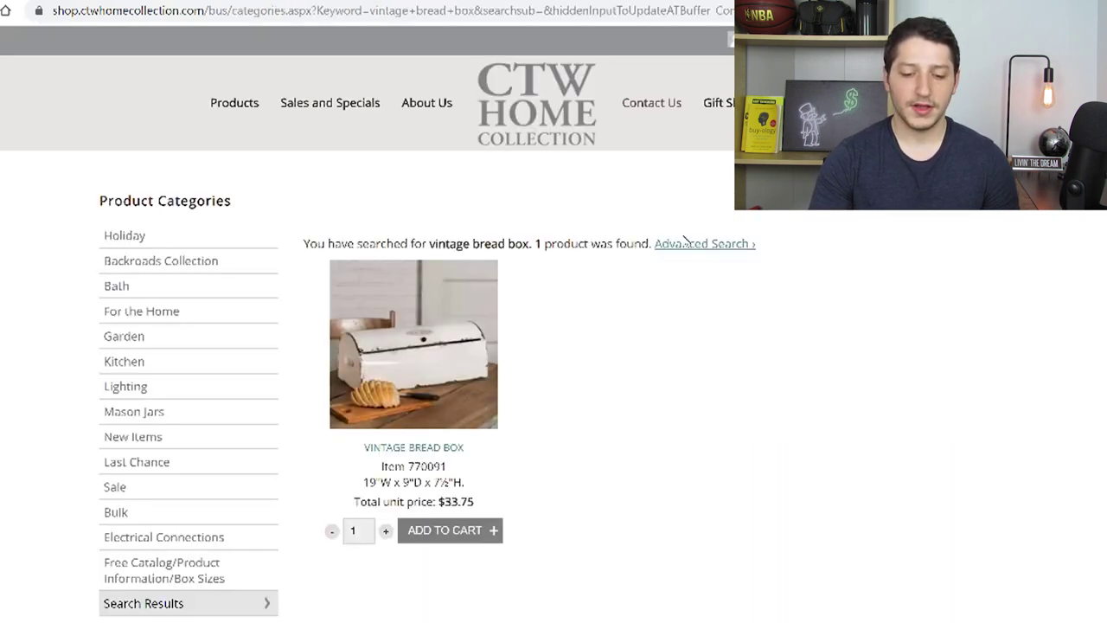
scroll(613, 329, down, 1)
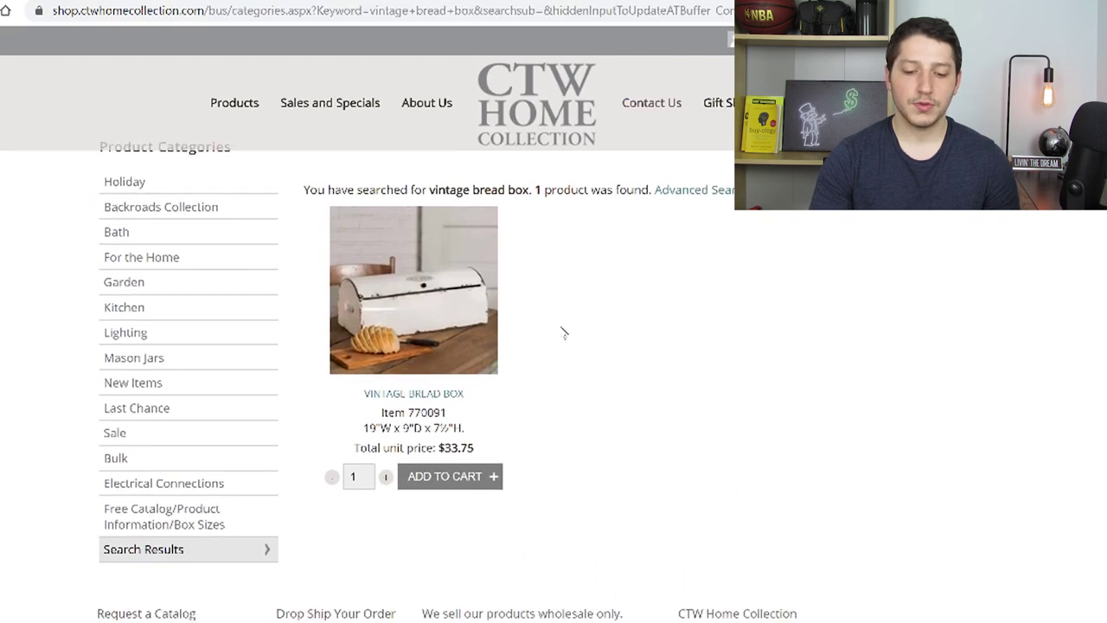
Back on eBay, search for 'Vintage Bread Box CTW' using the search suggestion.
key(ctrl+Tab)
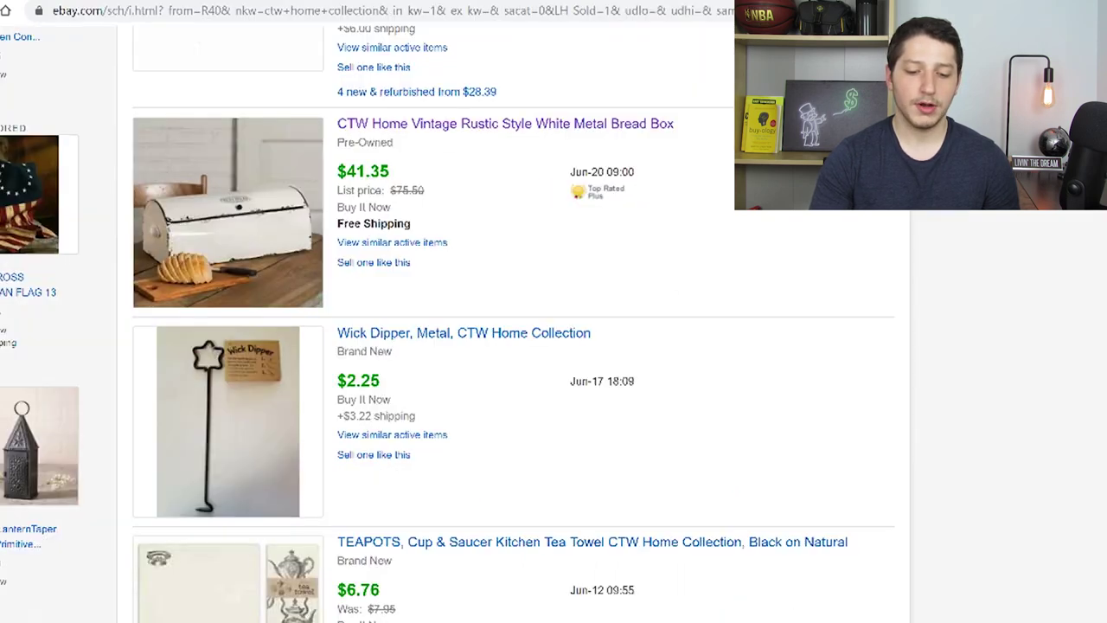
scroll(513, 363, up, 8)
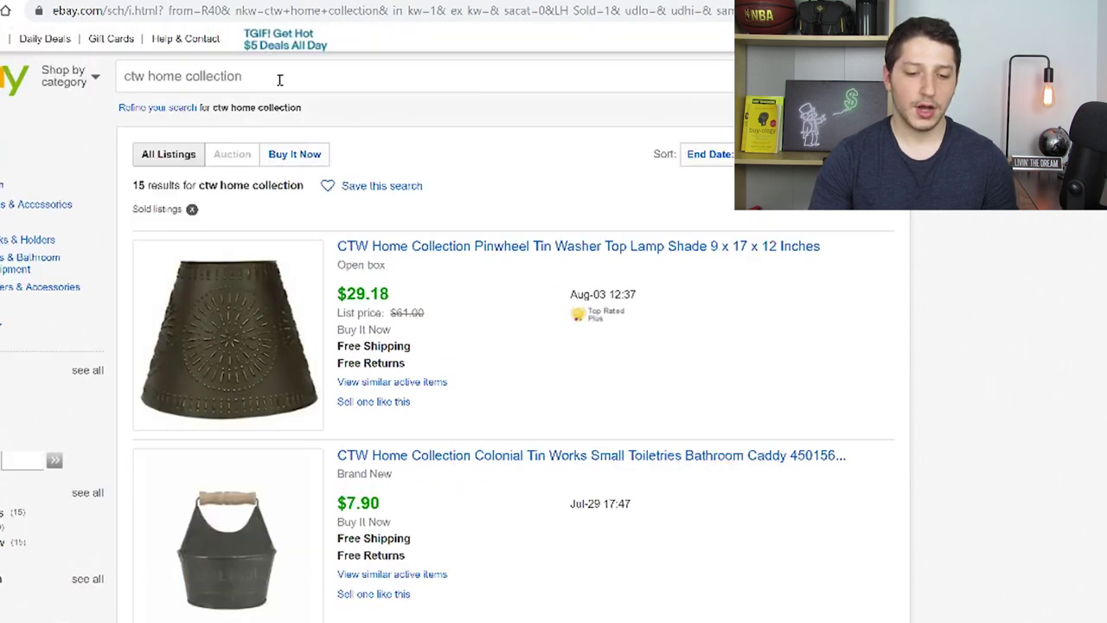
click(280, 80)
text(c)
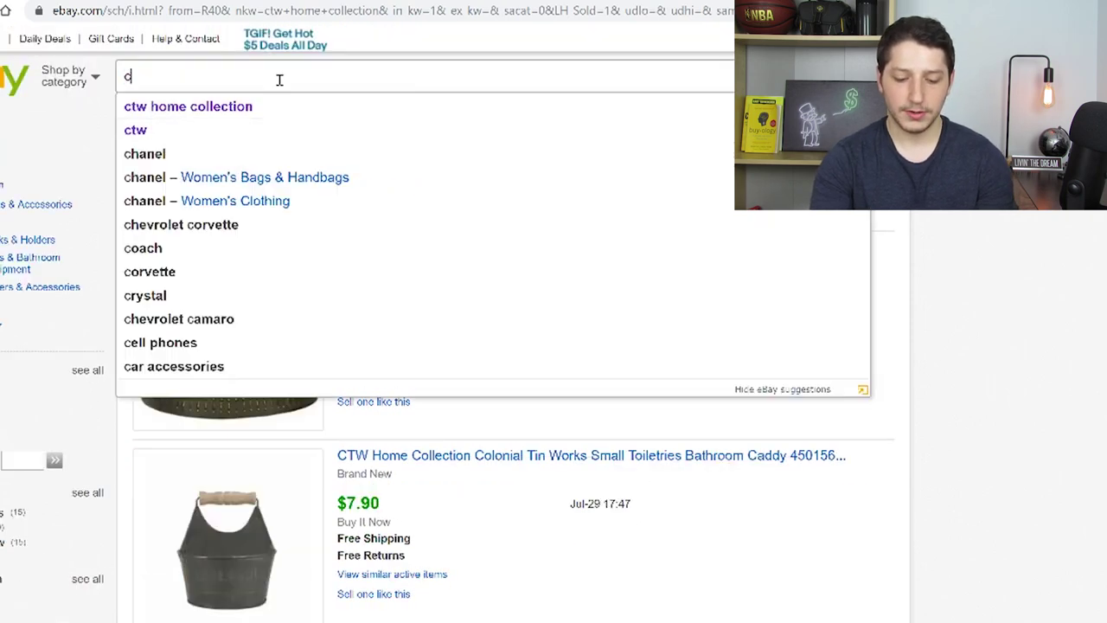
key(BackSpace)
text(vintage)
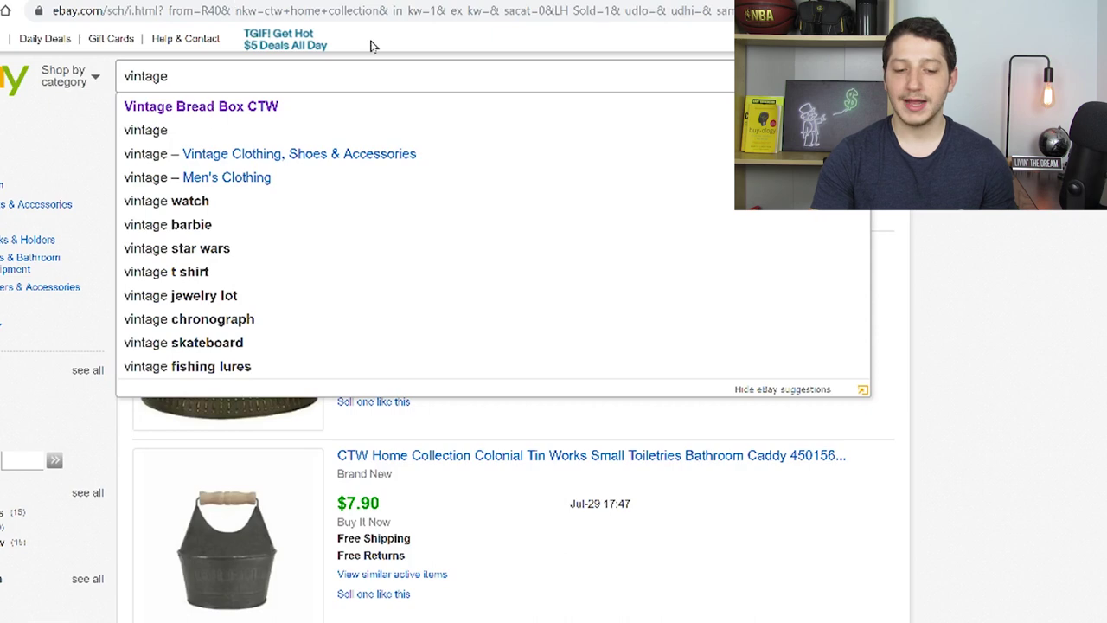
click(247, 107)
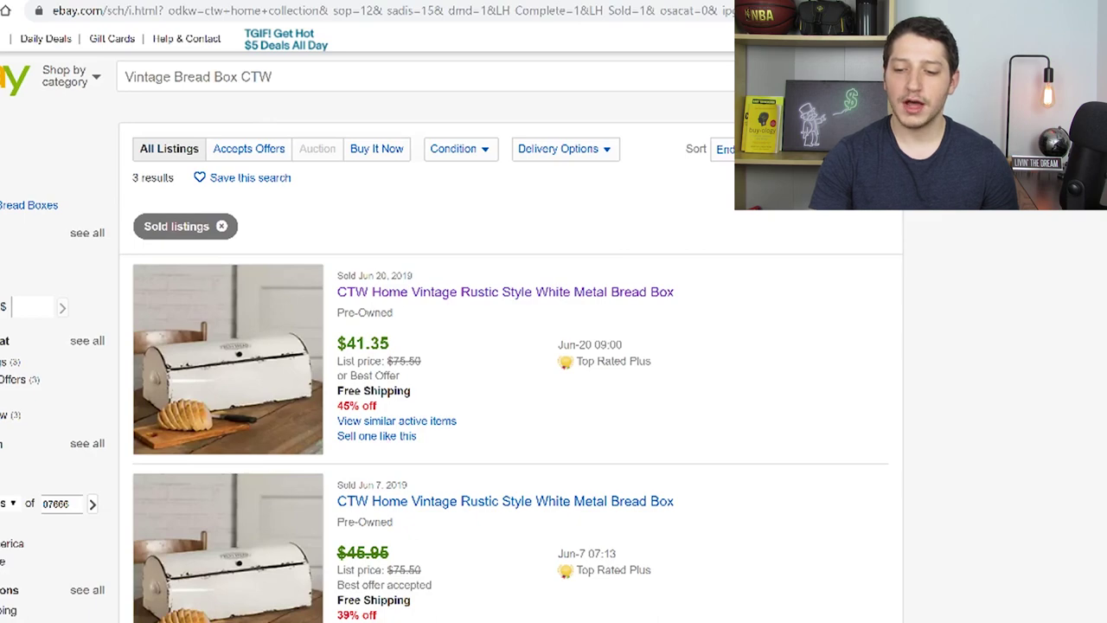
Scroll through the sold CTW bread box results priced $39.06–$45.95.
scroll(510, 364, down, 10)
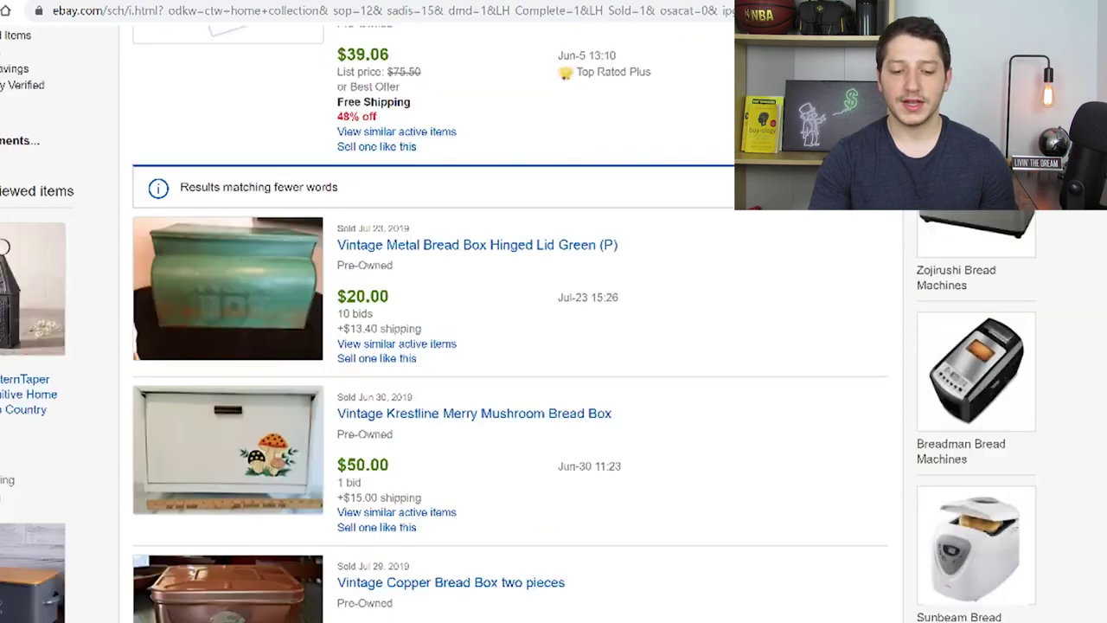
scroll(510, 363, down, 2)
scroll(510, 364, down, 5)
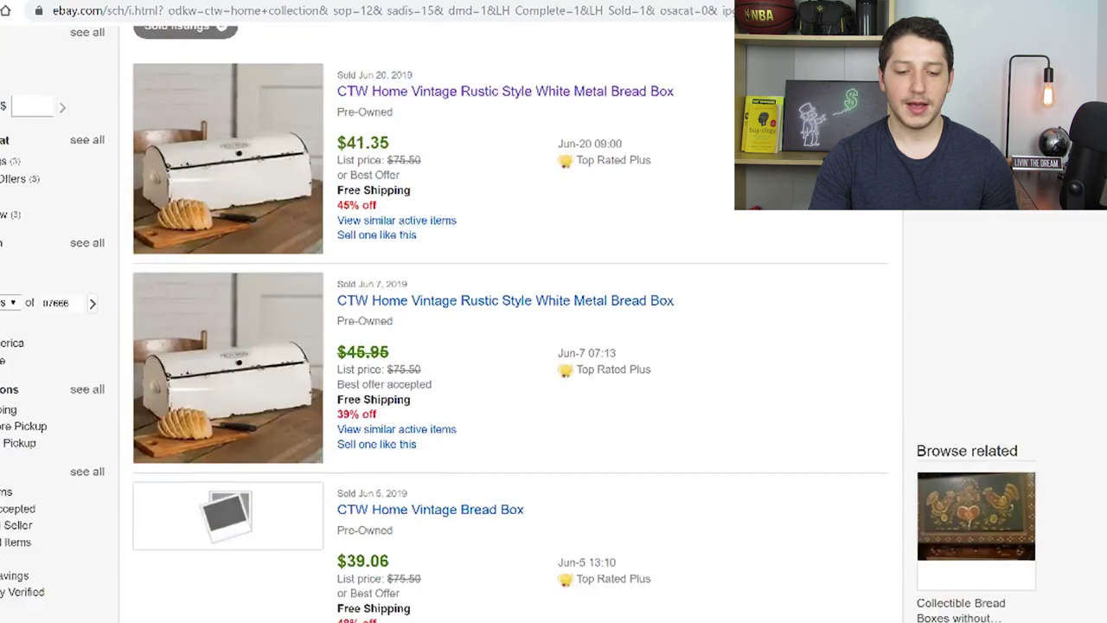
scroll(510, 346, up, 1)
scroll(510, 346, down, 3)
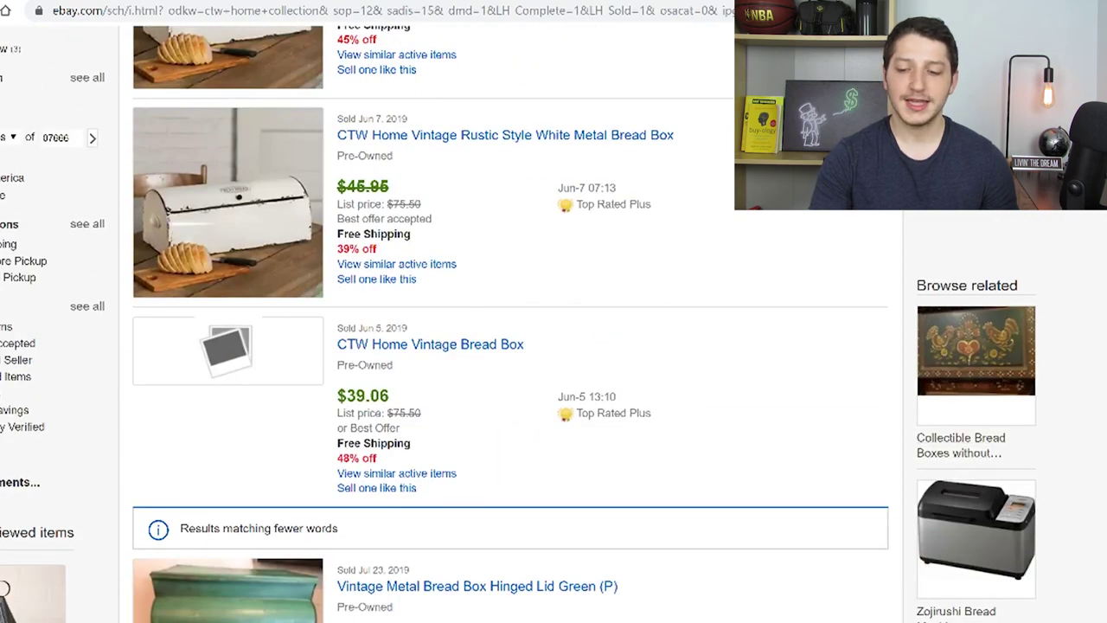
scroll(511, 323, up, 2)
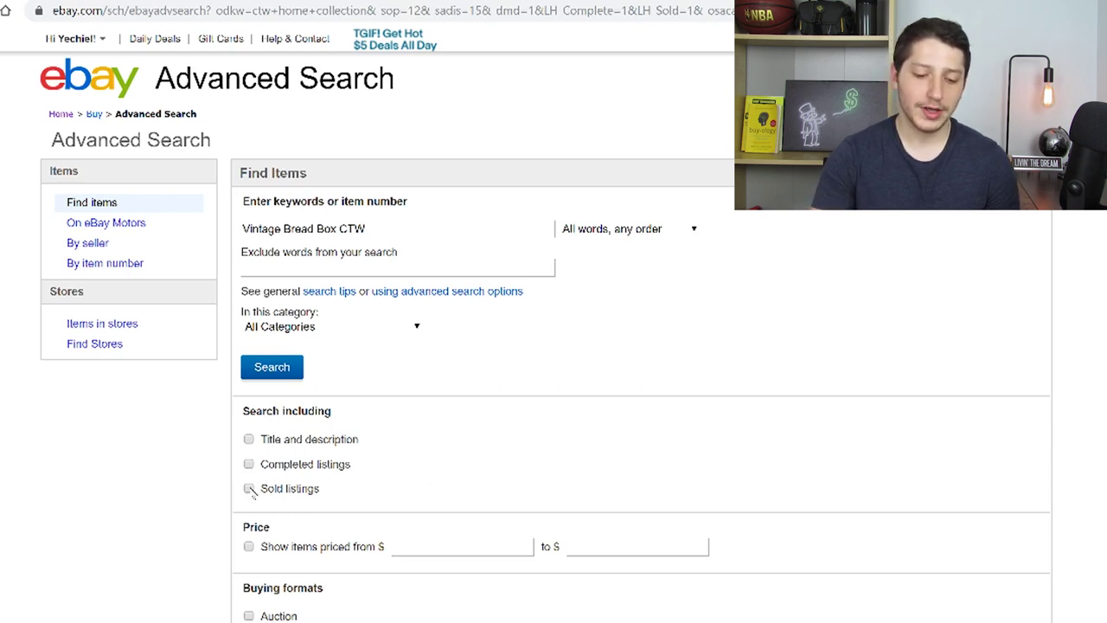
Search active 'Vintage Bread Box CTW' listings and open the $60.63 CTW Home bread box.
click(274, 369)
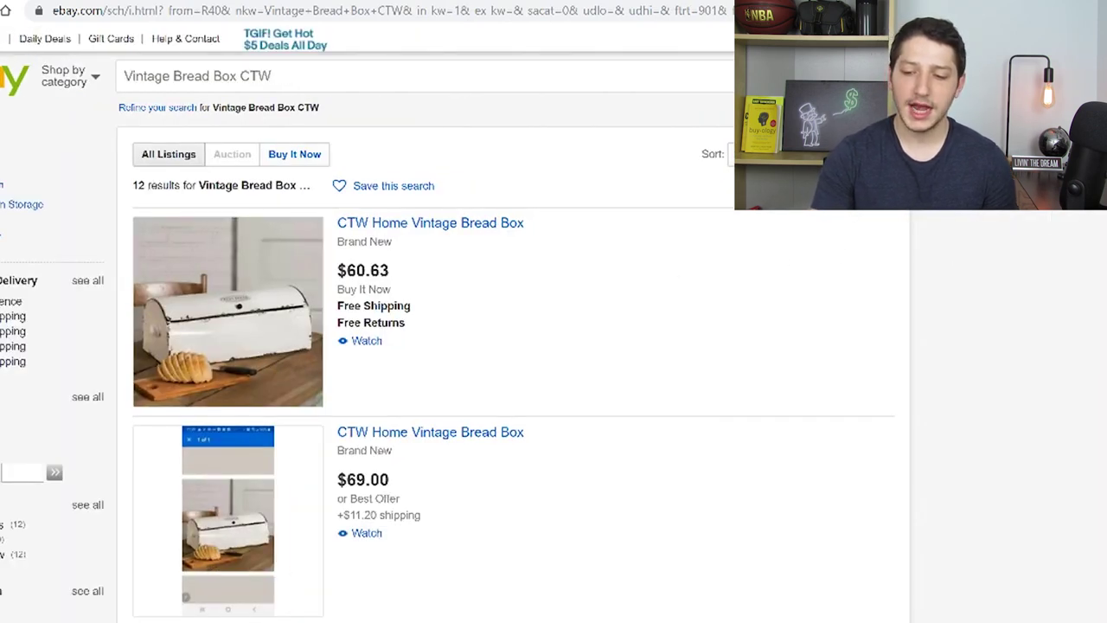
scroll(511, 346, down, 4)
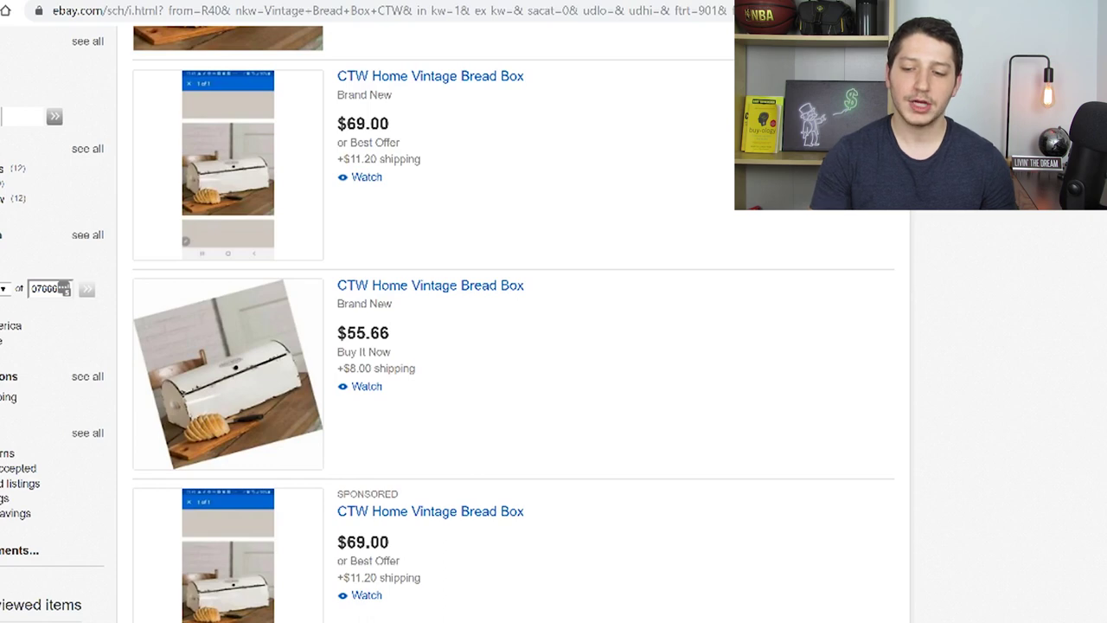
scroll(510, 345, up, 4)
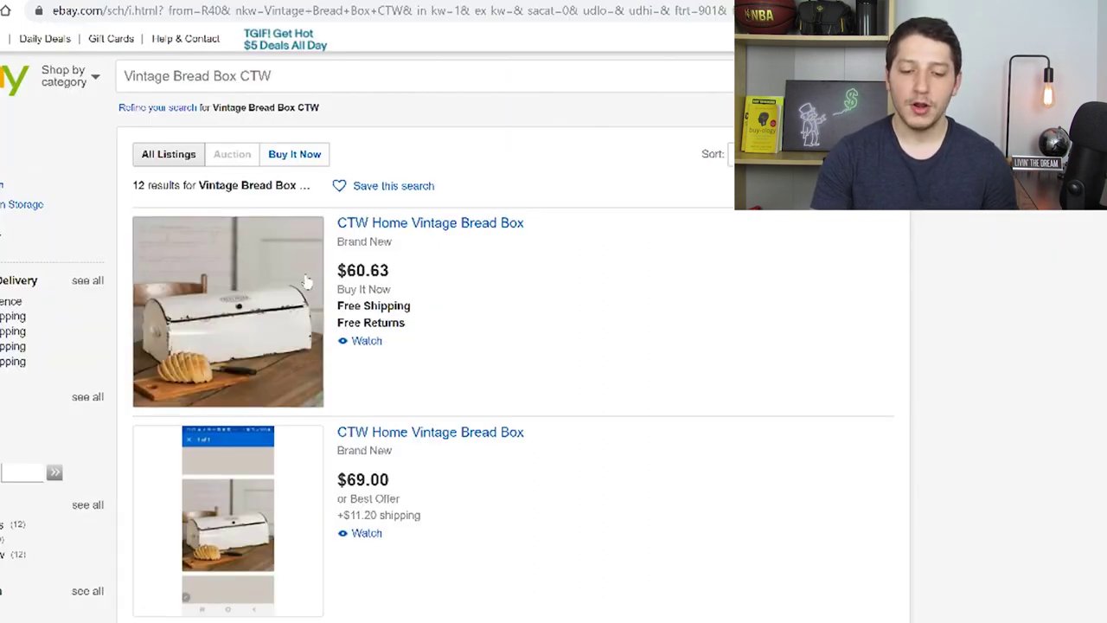
click(290, 337)
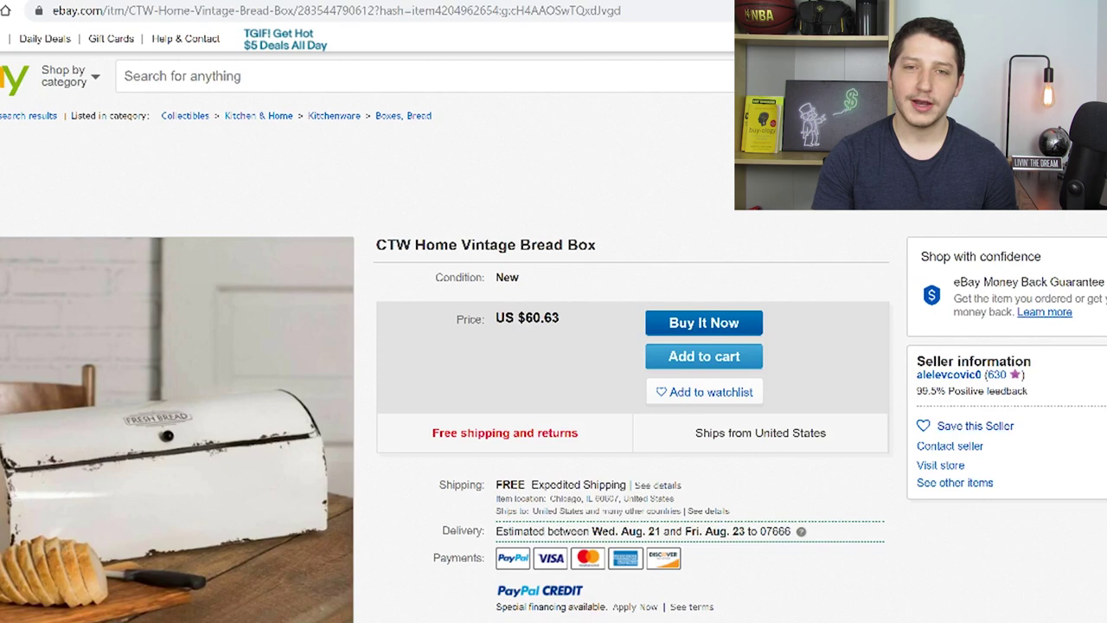
Open the bread box seller's profile and browse their 14,142 items for sale.
scroll(960, 246, down, 2)
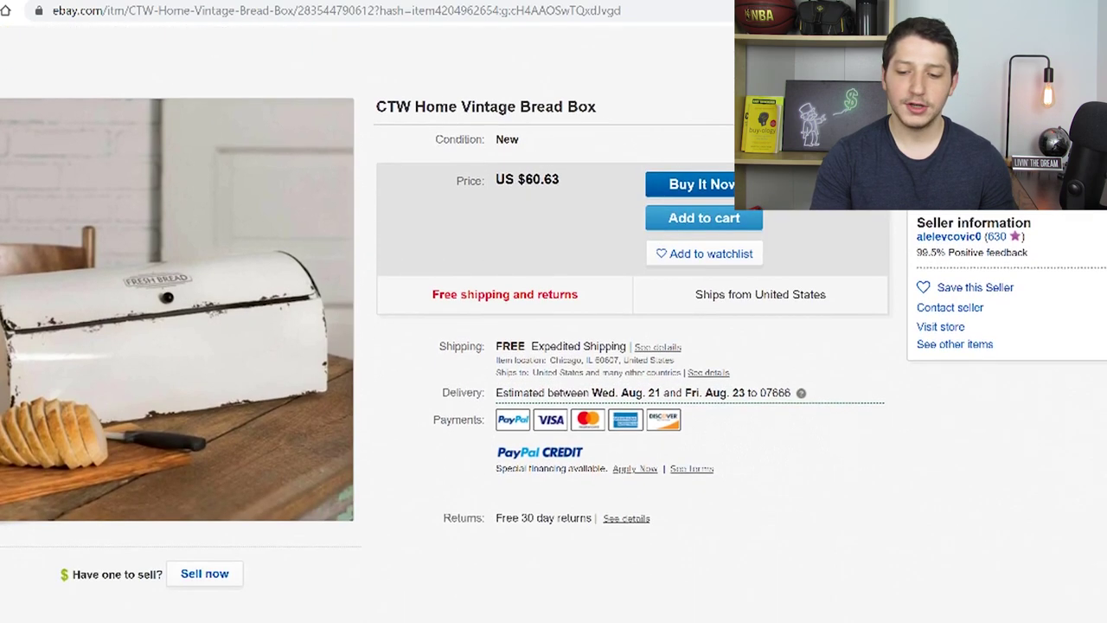
click(958, 249)
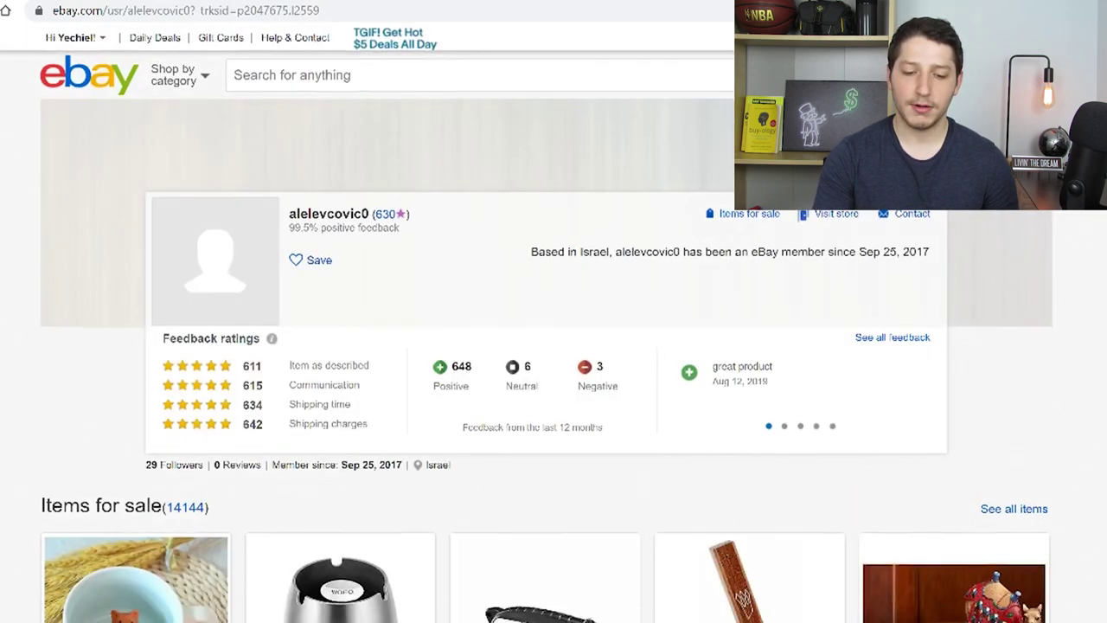
scroll(553, 346, down, 2)
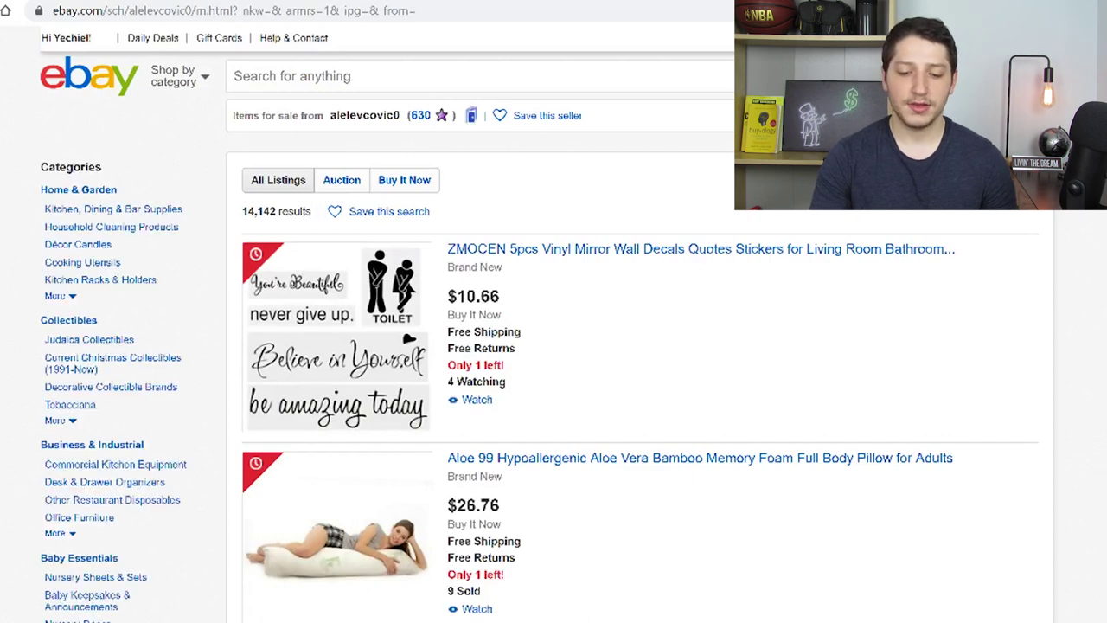
scroll(554, 346, down, 20)
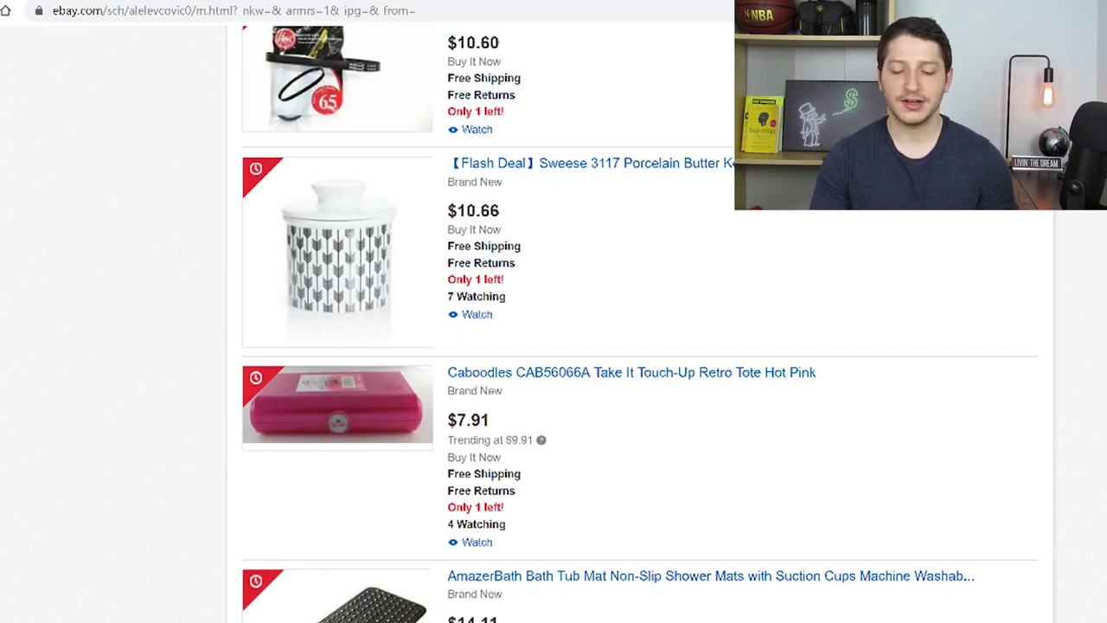
scroll(553, 346, down, 10)
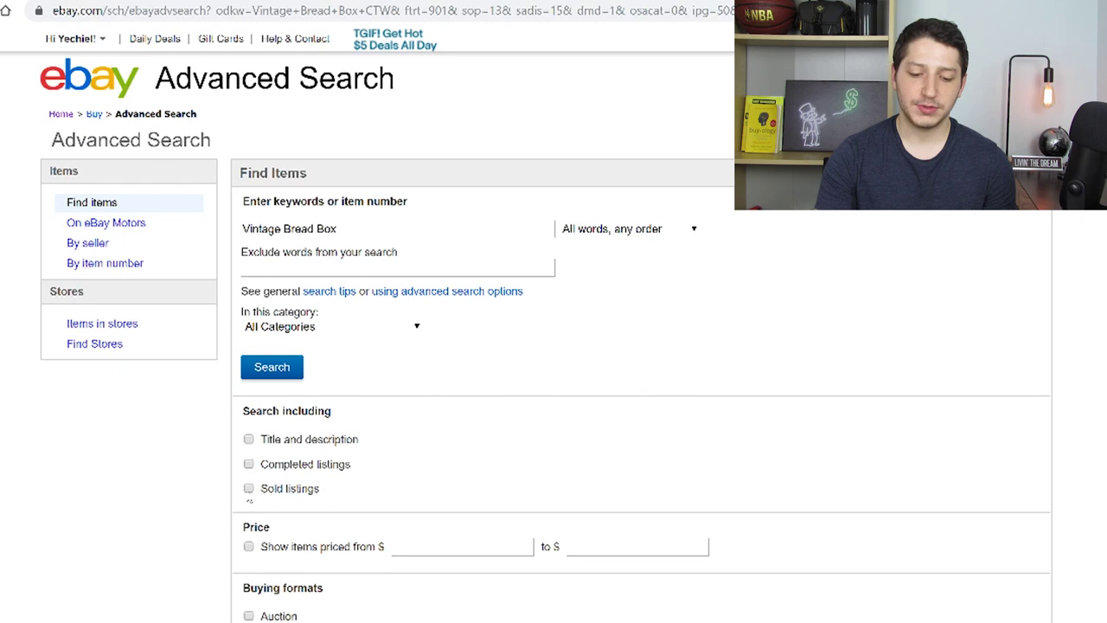
Search 'Vintage Bread Box' with Sold listings ticked and scroll the 510 sold results.
click(270, 488)
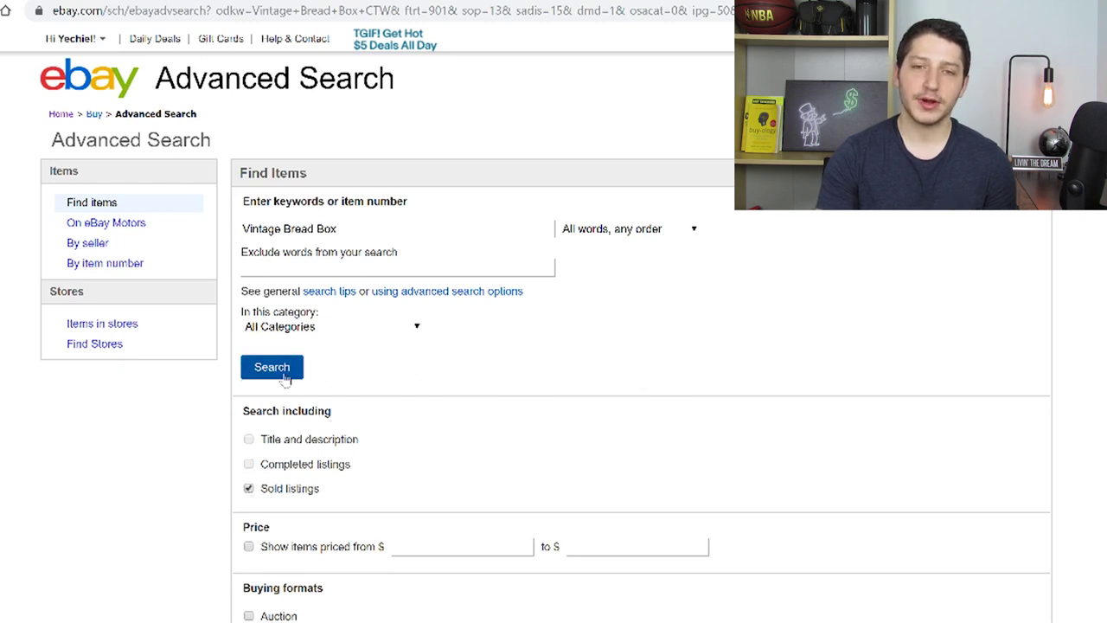
click(282, 374)
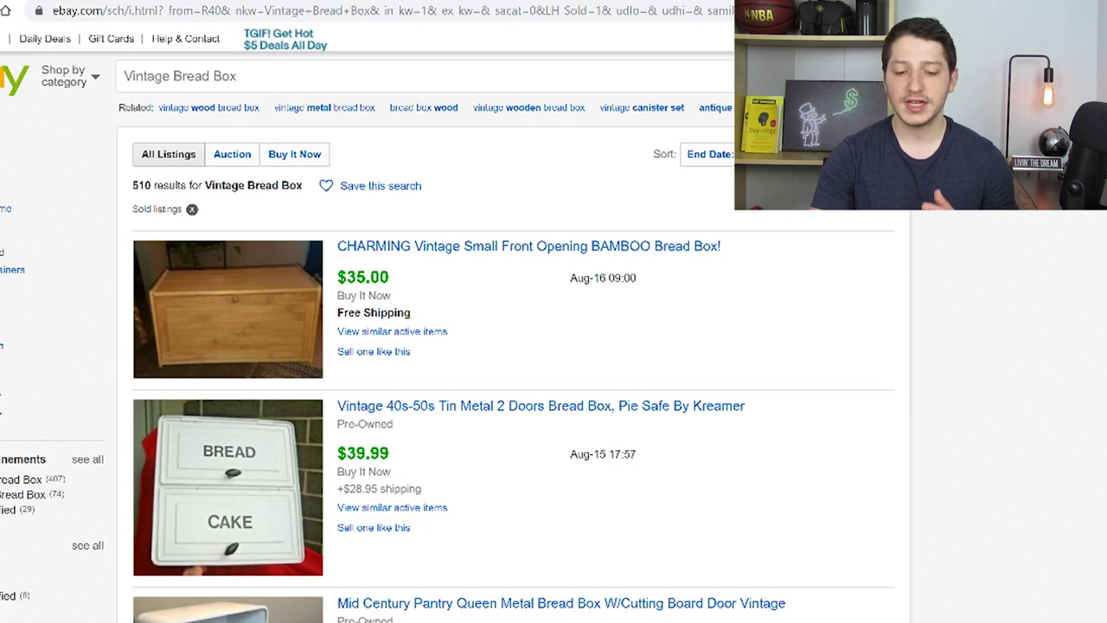
scroll(510, 354, down, 8)
scroll(510, 355, down, 20)
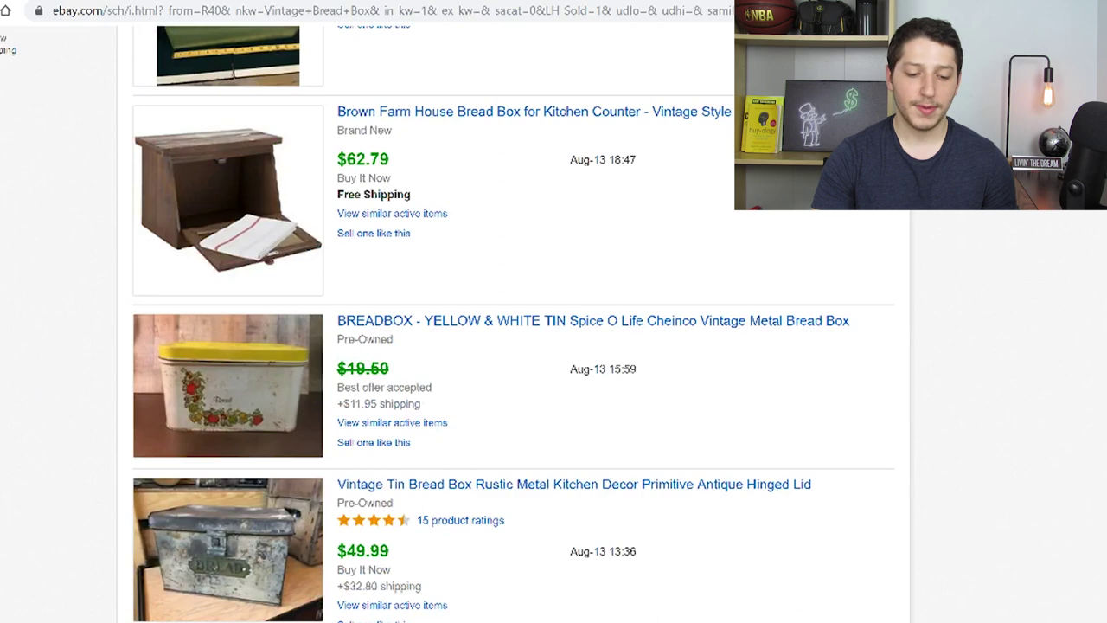
scroll(1002, 377, up, 15)
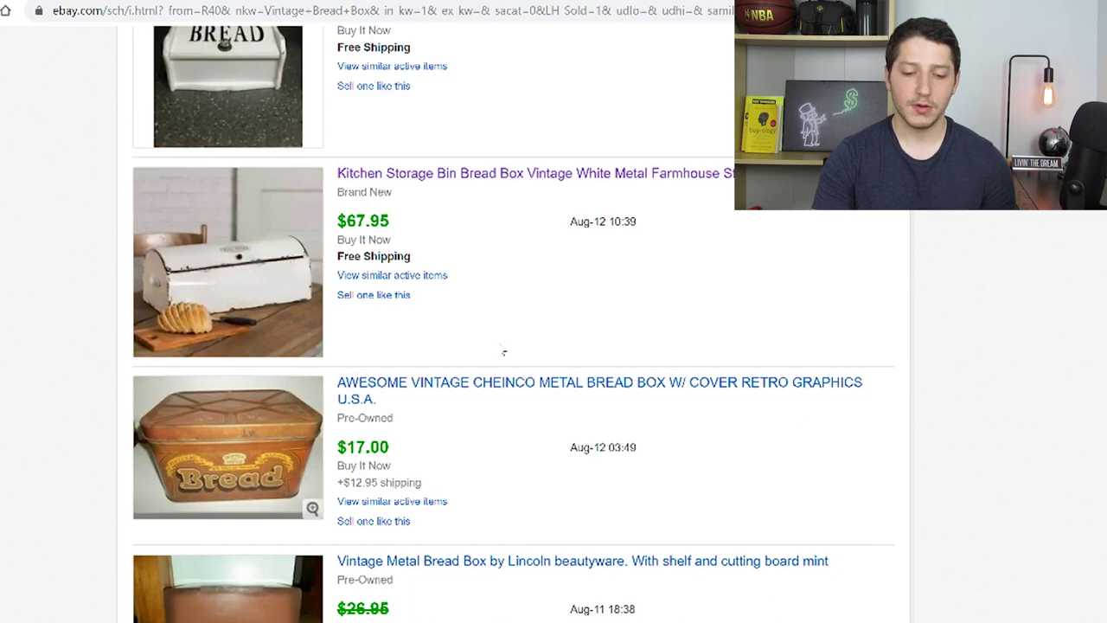
Open the white metal Kitchen Storage bread box listing, review its sales history, and start a sell-similar listing.
click(244, 259)
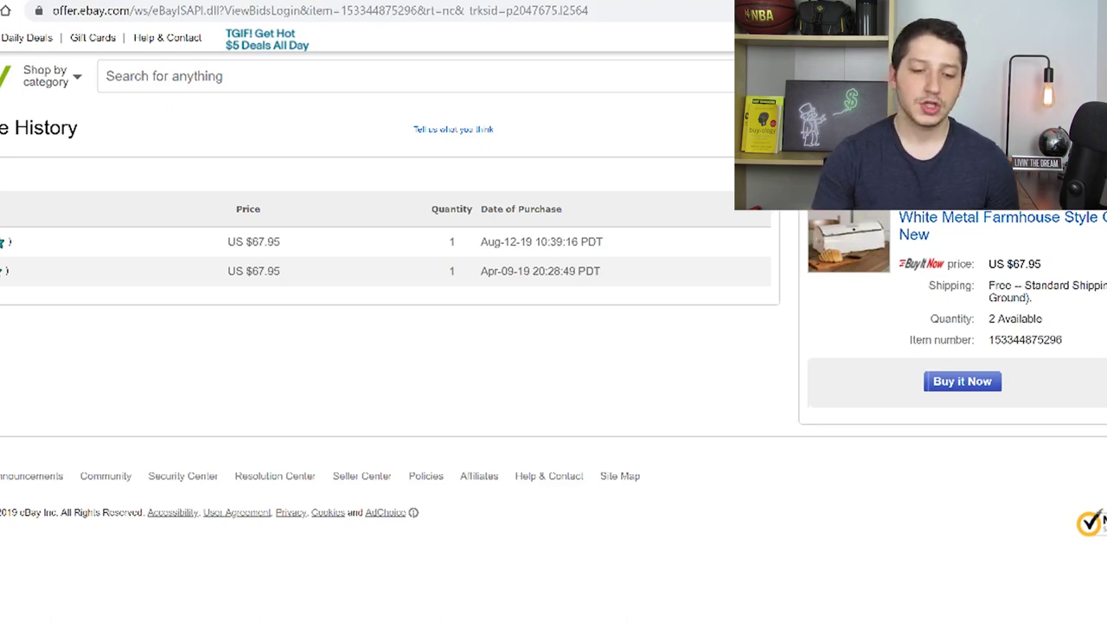
key(alt+Left)
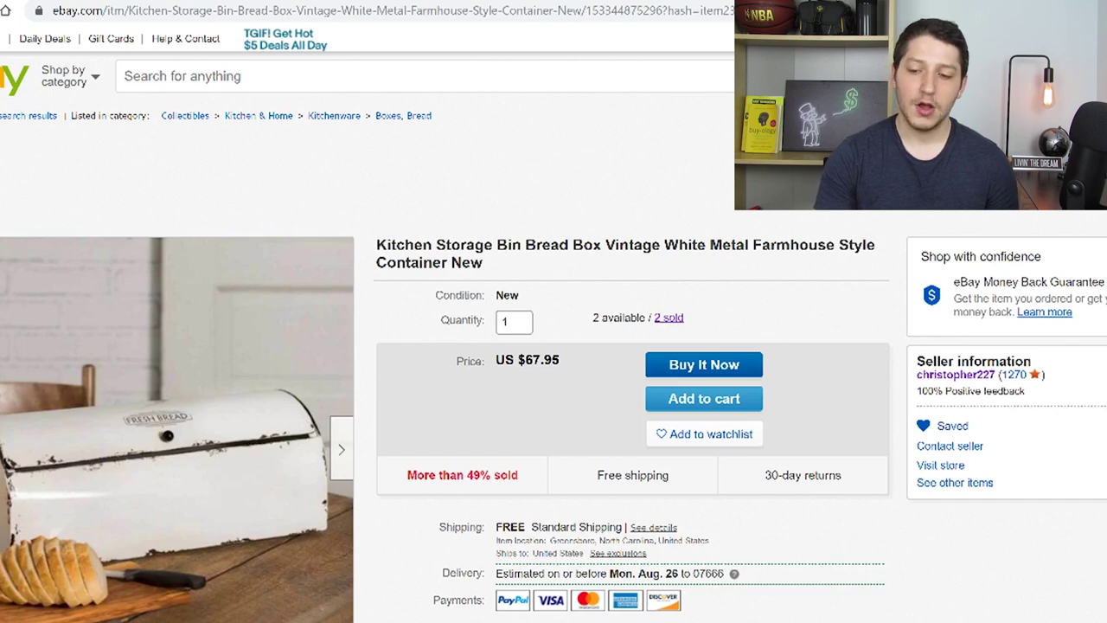
scroll(482, 311, down, 5)
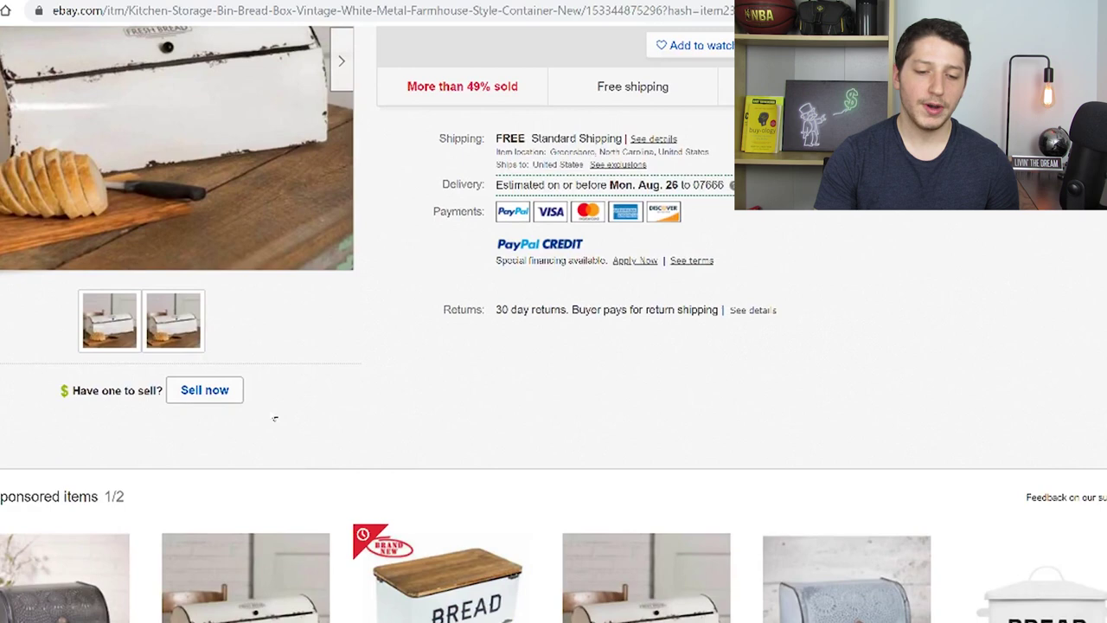
click(204, 390)
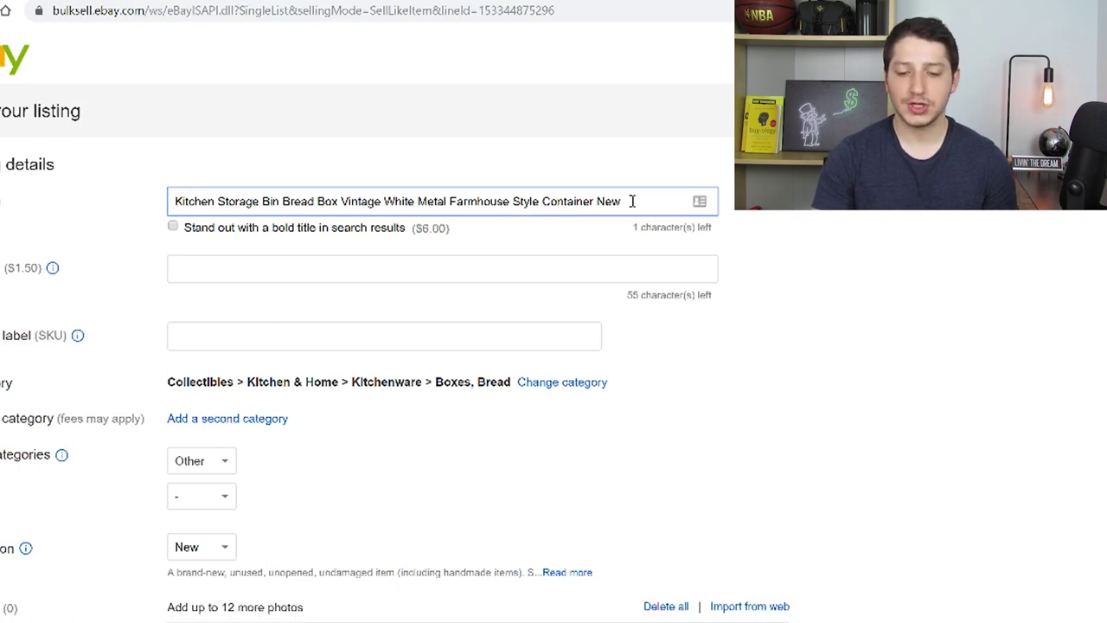
Delete the trailing 'New' so the title ends 'Farmhouse Style Container'.
key(BackSpace)
key(BackSpace)
key(BackSpace)
key(BackSpace)
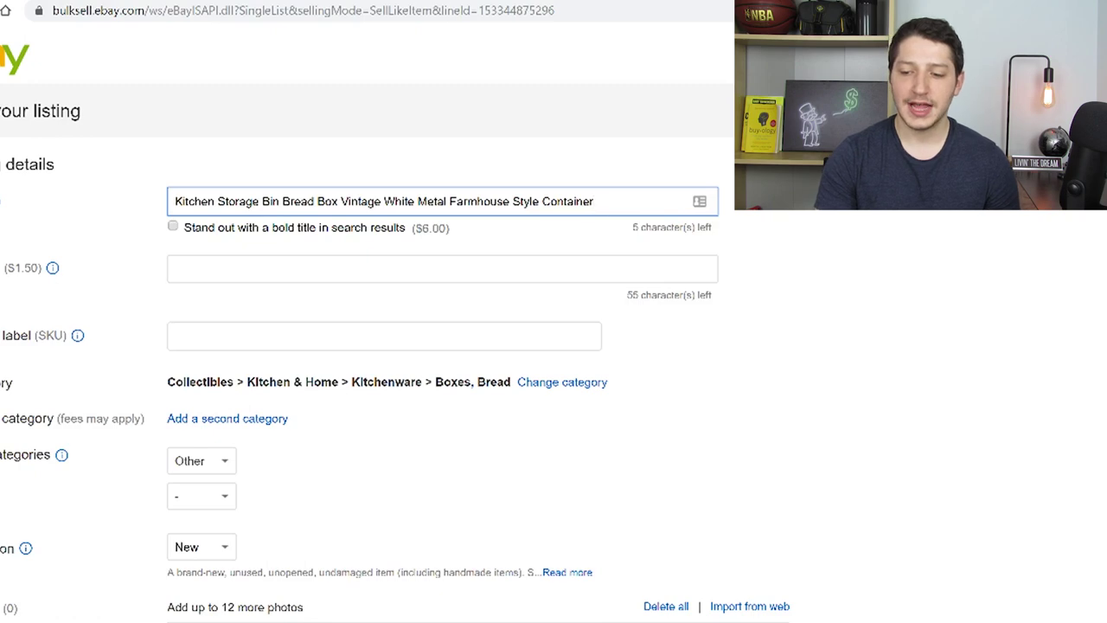
scroll(367, 346, down, 5)
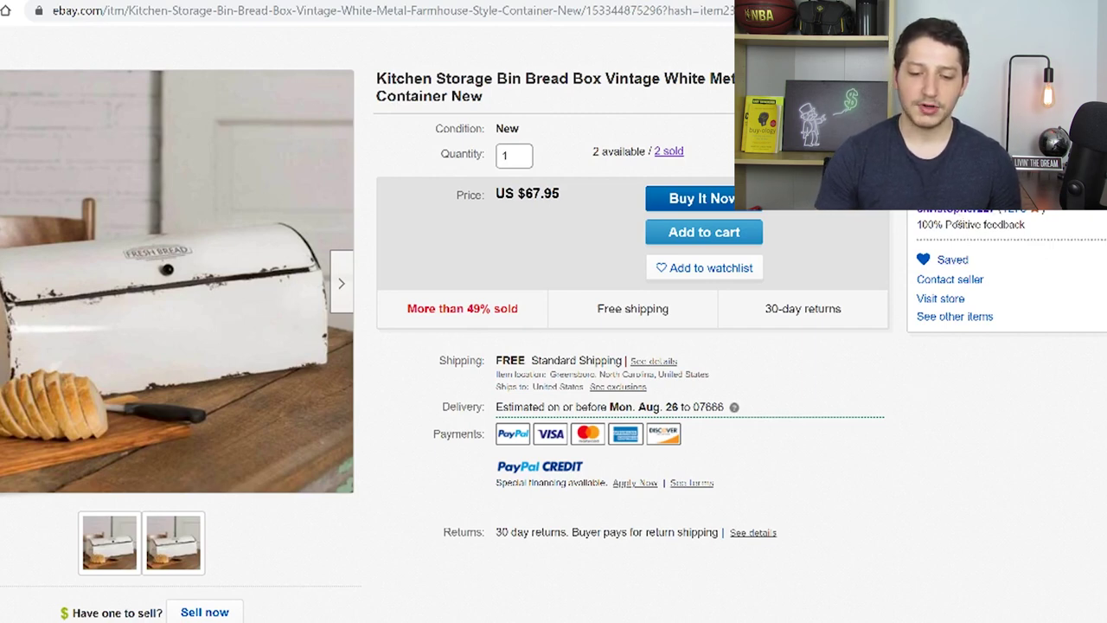
Browse the bread box seller's 214 items for sale, including farmhouse decor listings.
click(958, 212)
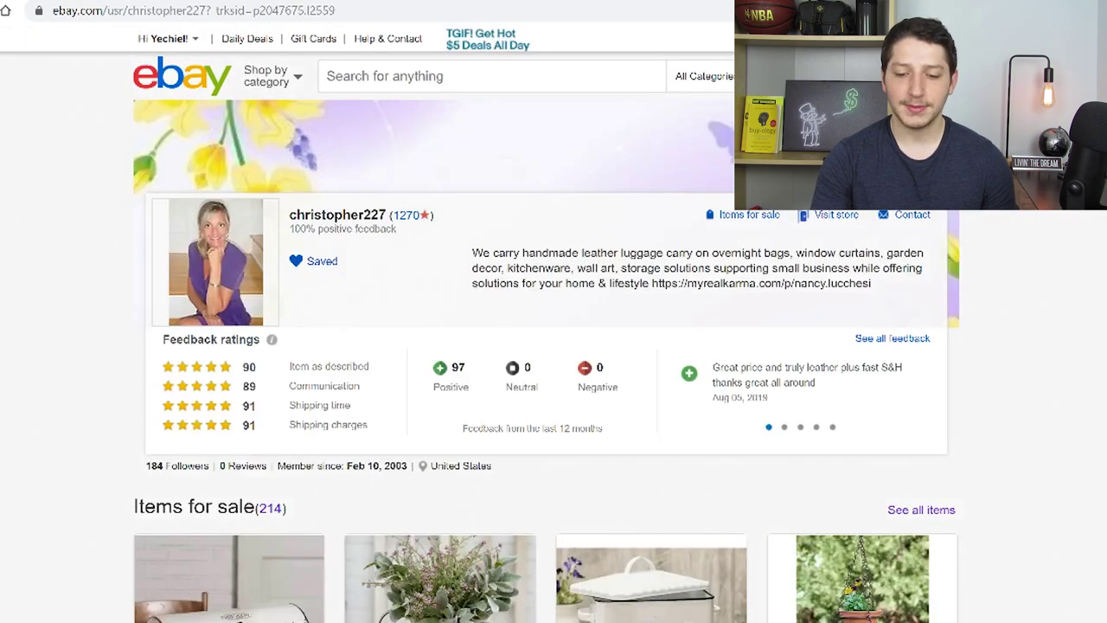
click(747, 215)
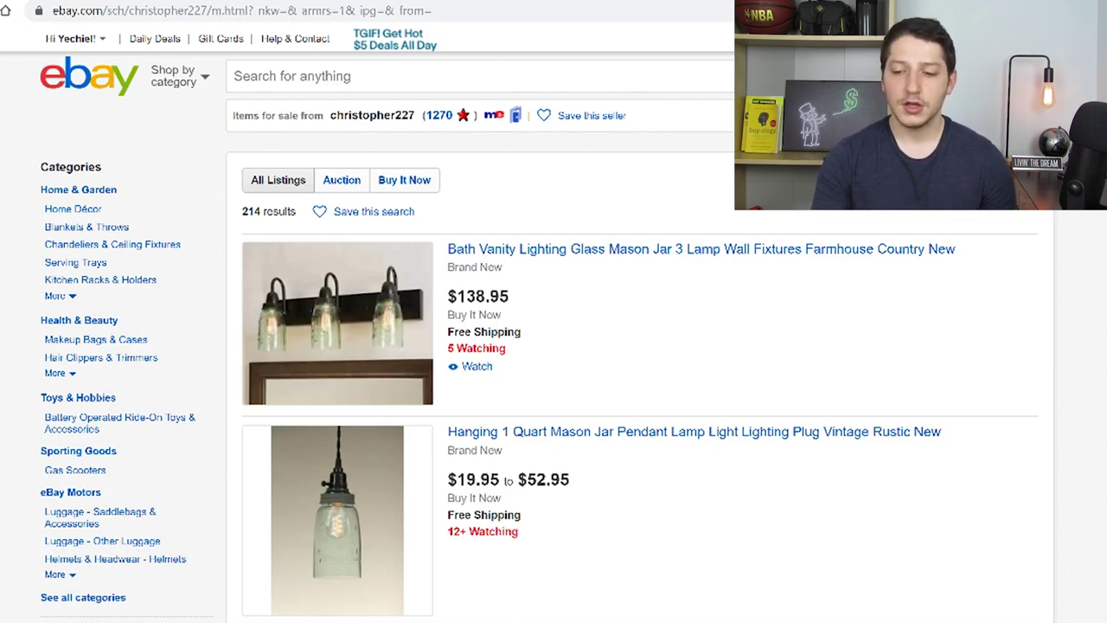
scroll(640, 345, down, 10)
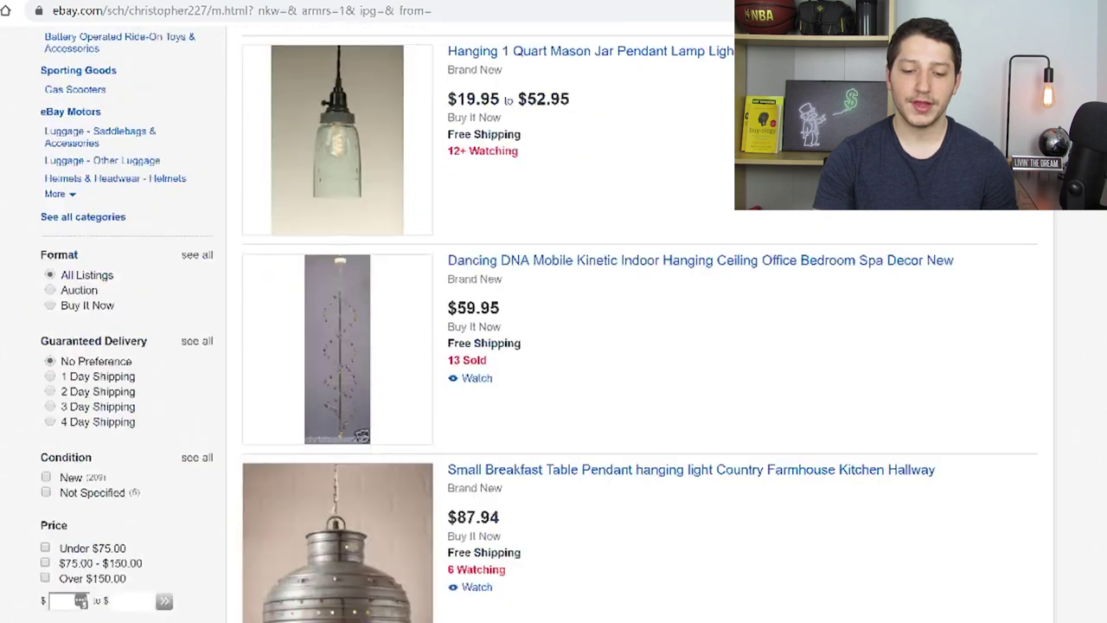
scroll(640, 346, down, 3)
scroll(699, 165, down, 3)
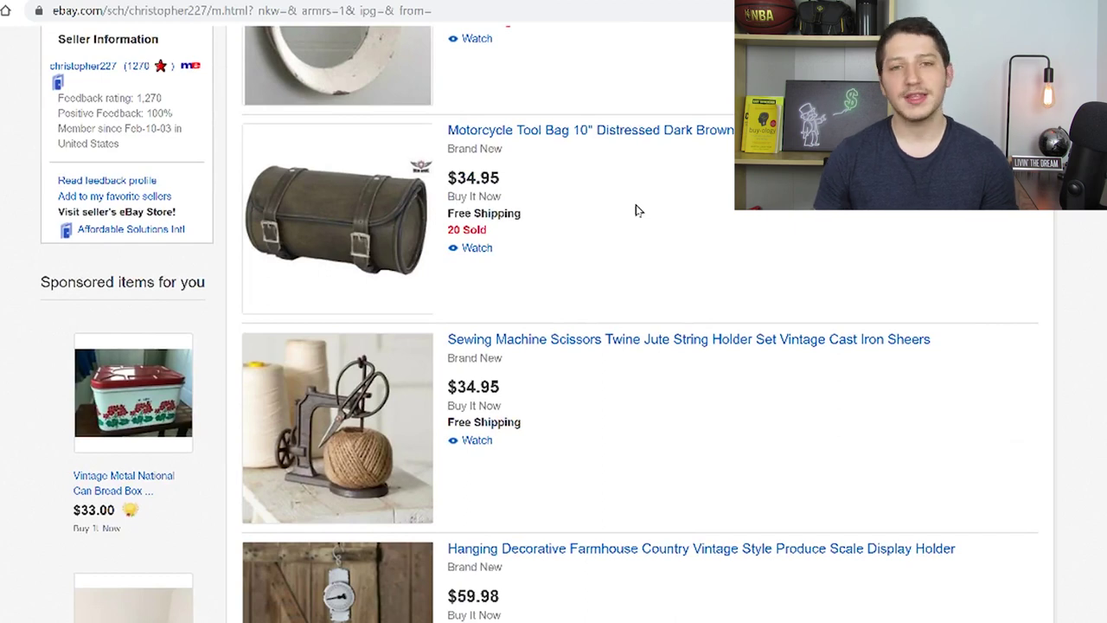
scroll(636, 210, up, 5)
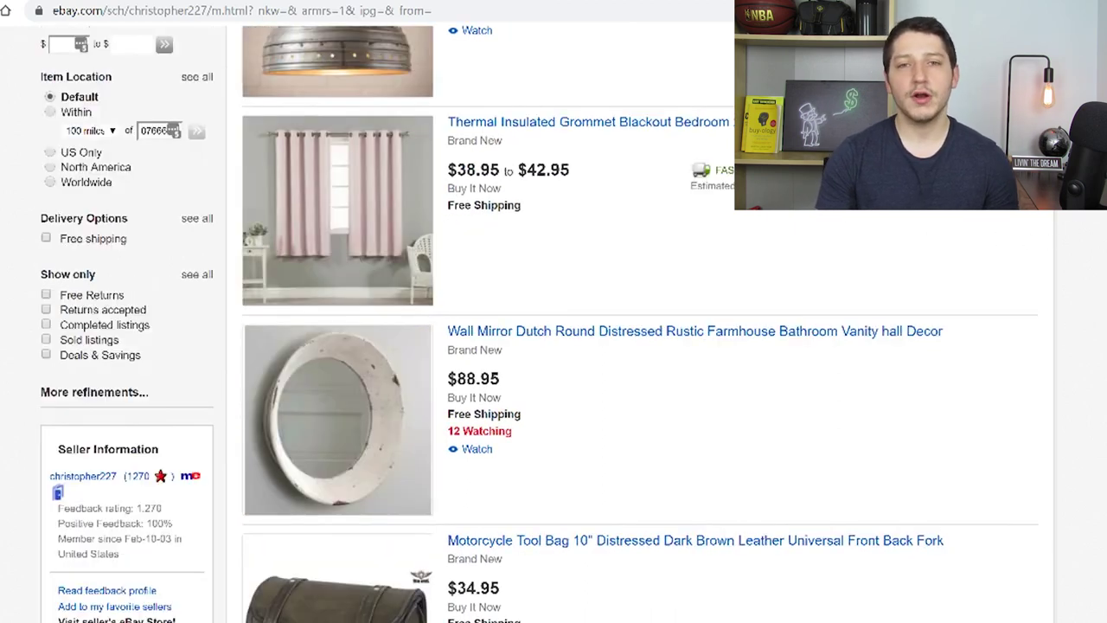
scroll(640, 323, up, 4)
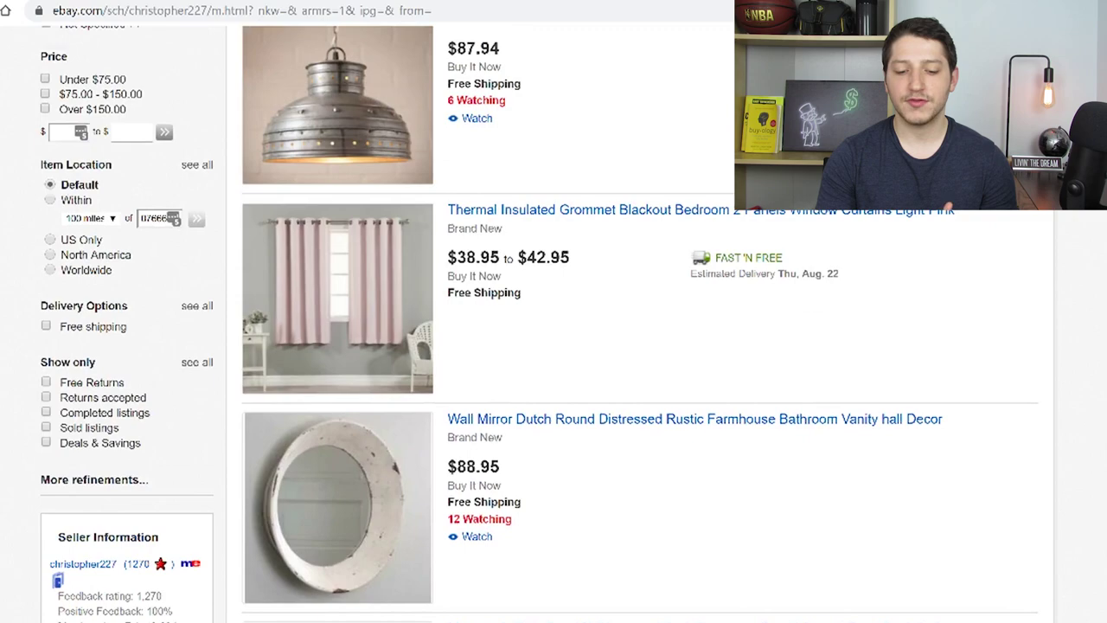
scroll(348, 486, down, 1)
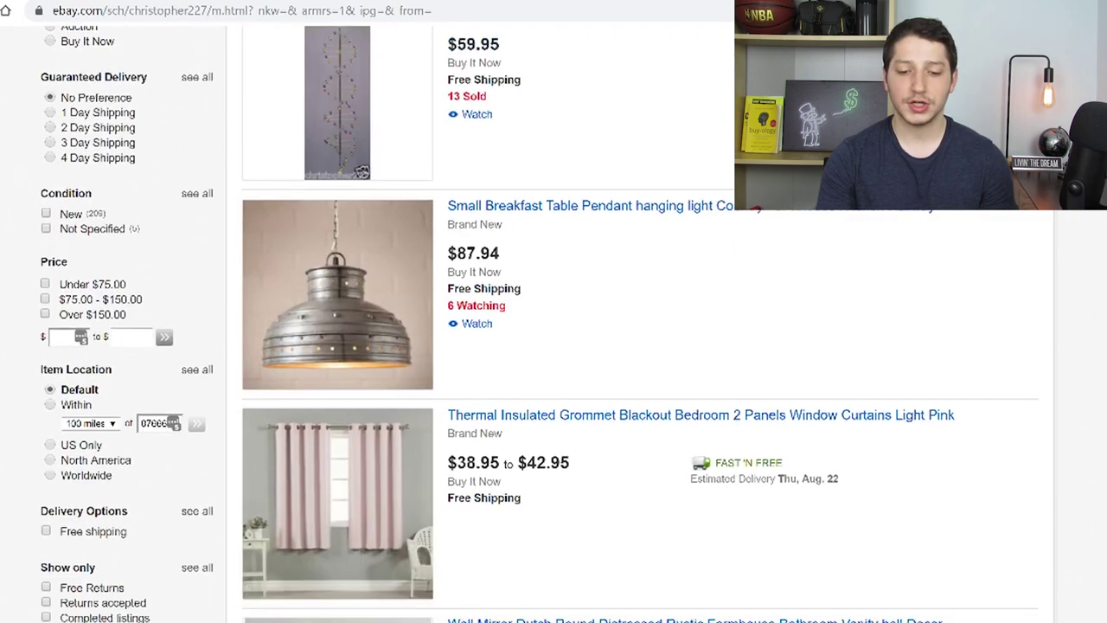
scroll(349, 486, up, 4)
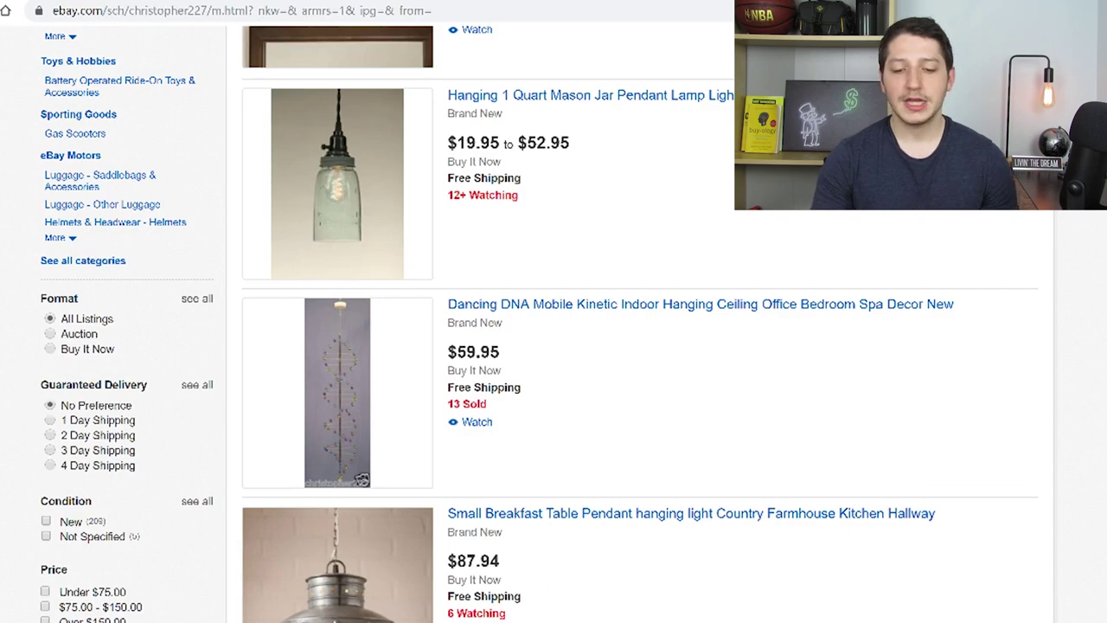
scroll(640, 323, down, 15)
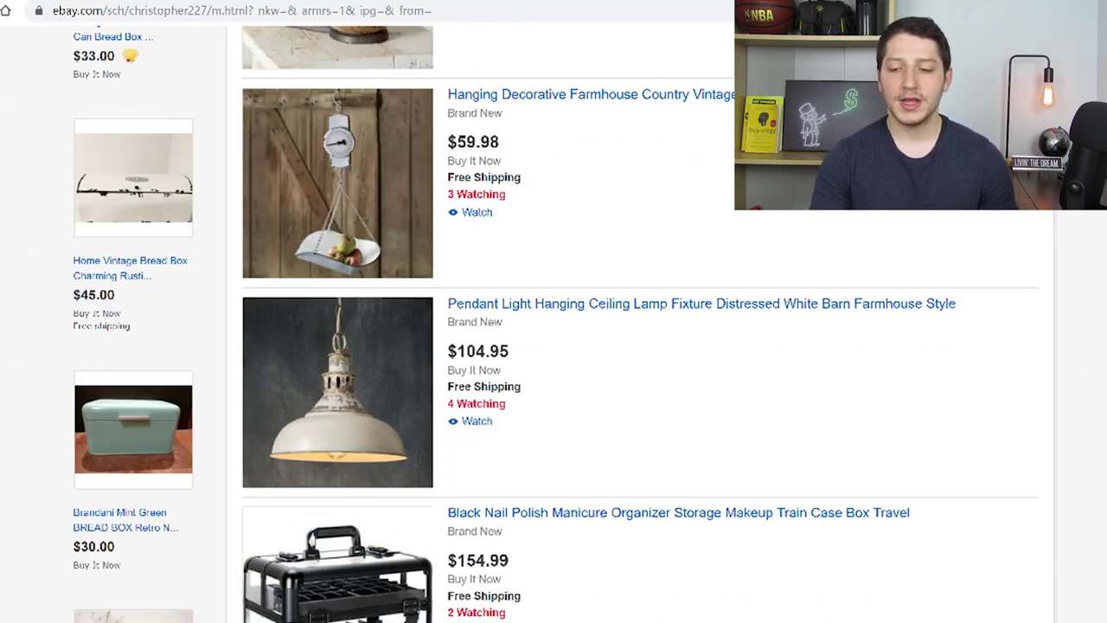
scroll(640, 324, up, 3)
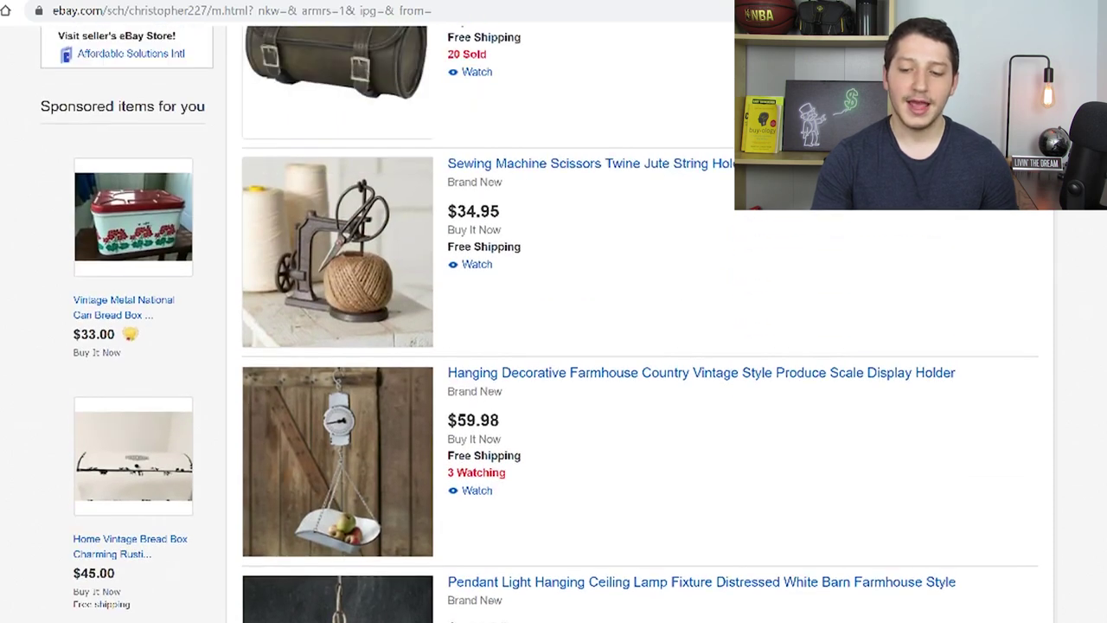